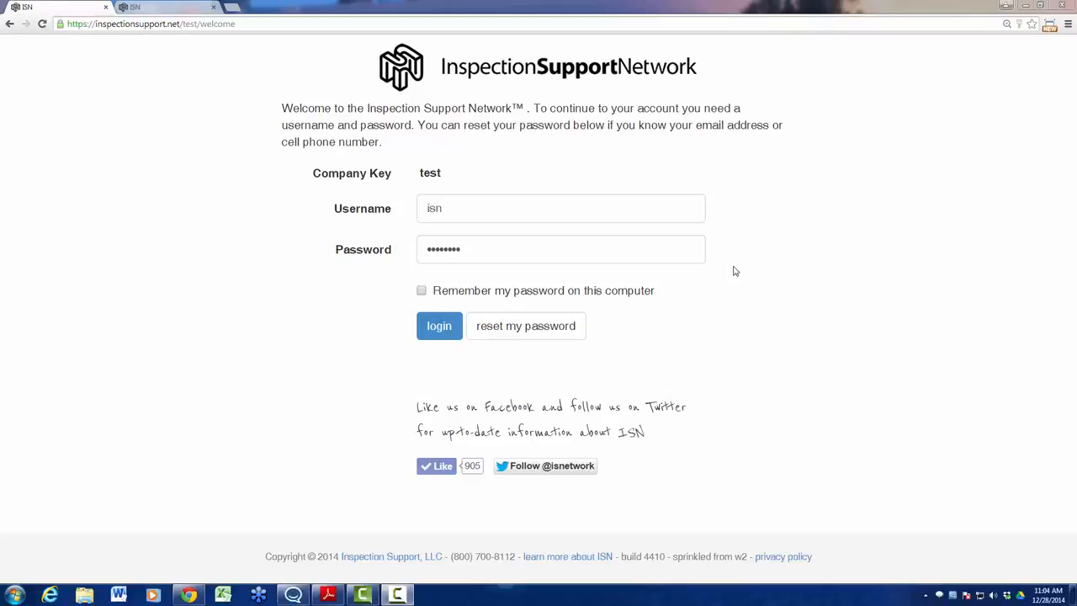
Log in with the prefilled credentials and open the Fees page from the office settings.
click(443, 328)
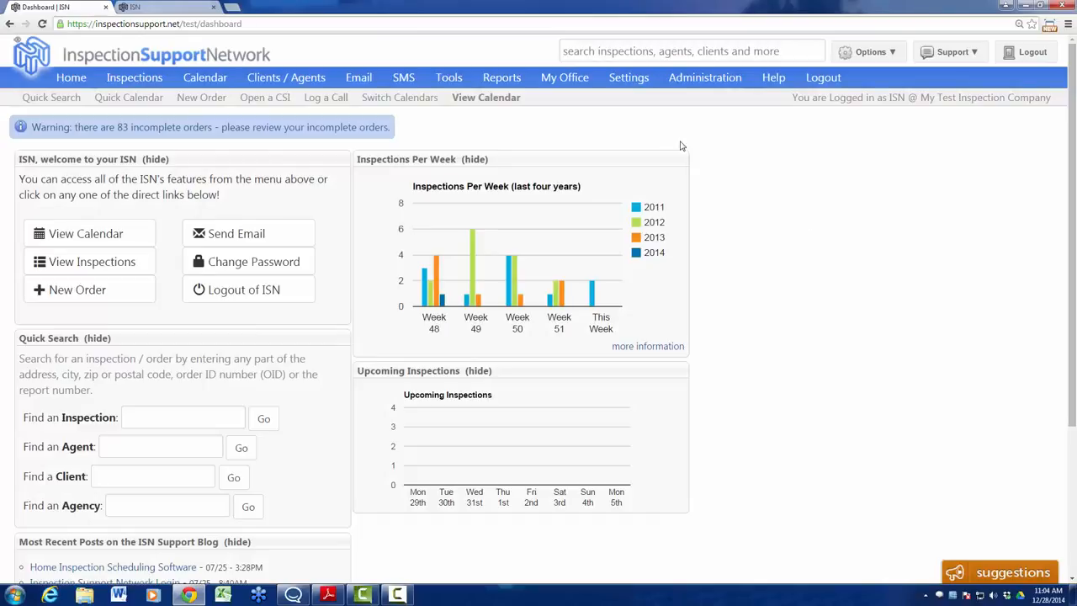
mouse_move(628, 77)
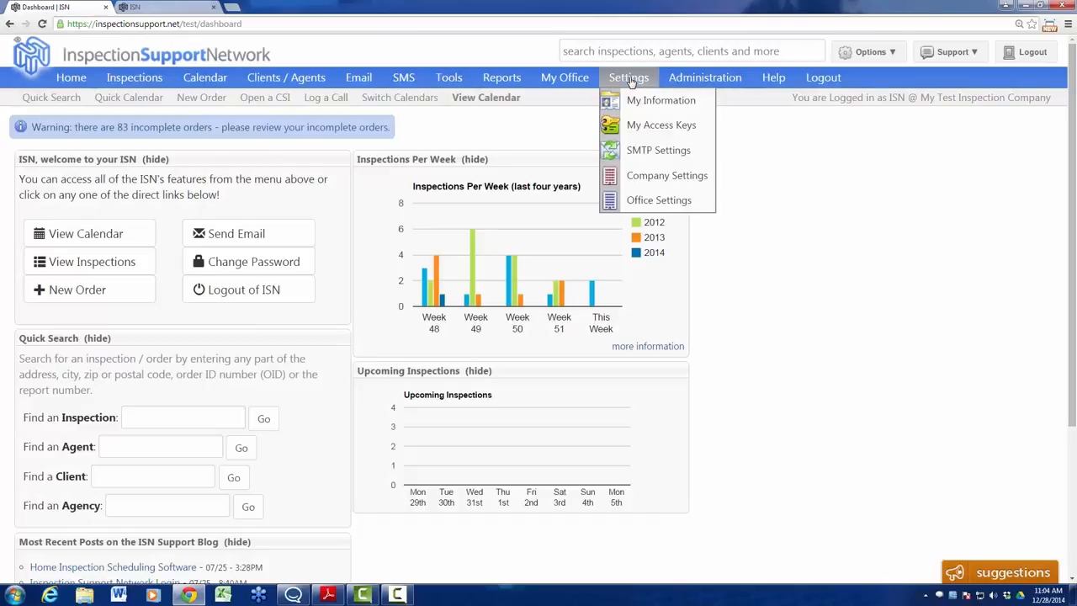
click(656, 202)
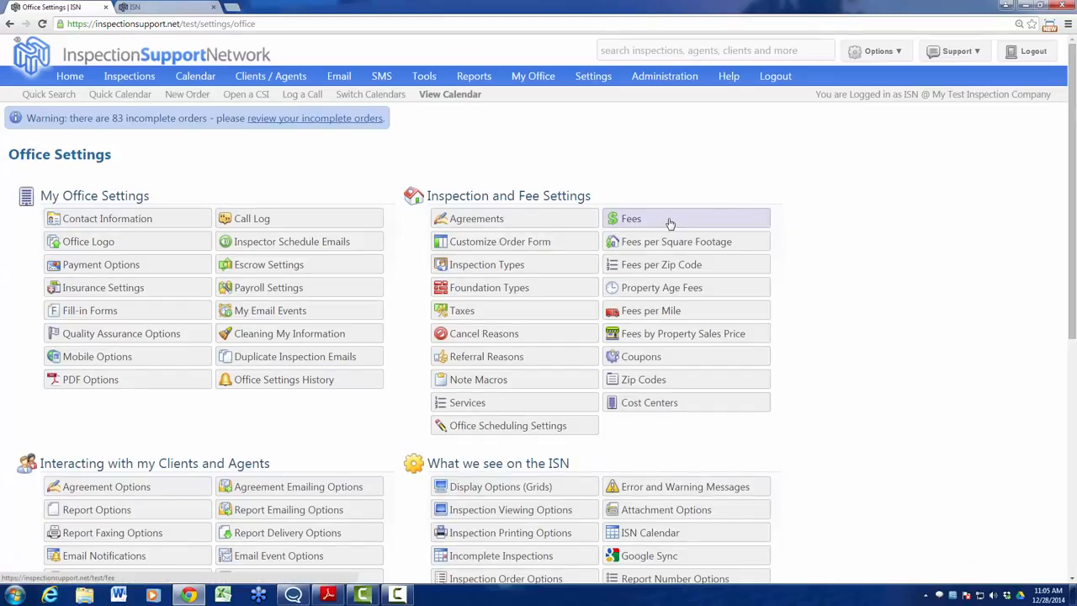
click(669, 220)
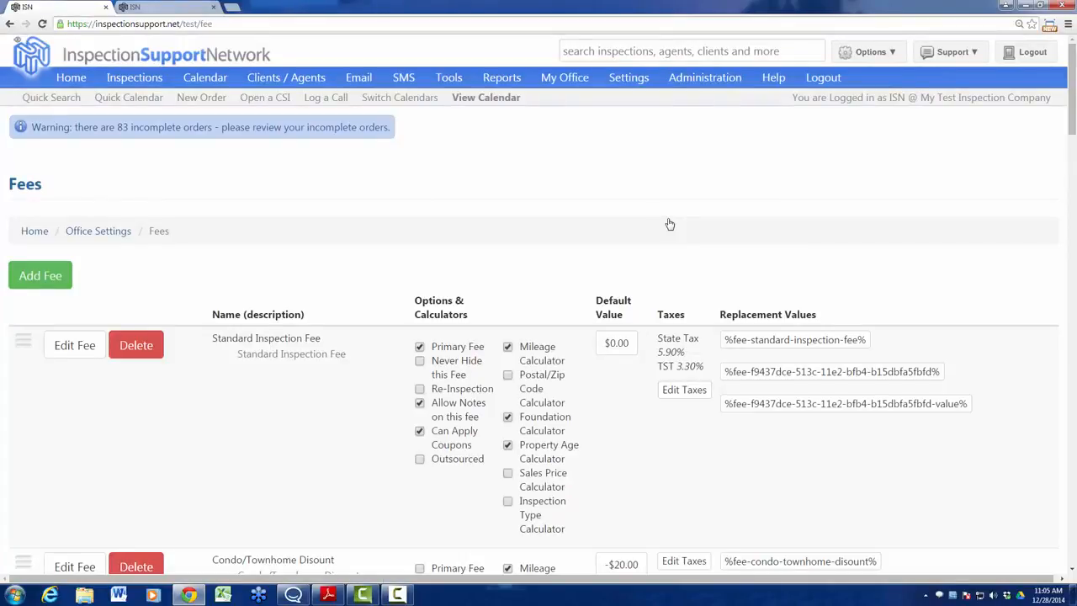
Move the Termite with Home Inspection fee above the Pool / Spa Inspection Fee in the fee list.
scroll(670, 224, down, 1)
scroll(670, 224, down, 1)
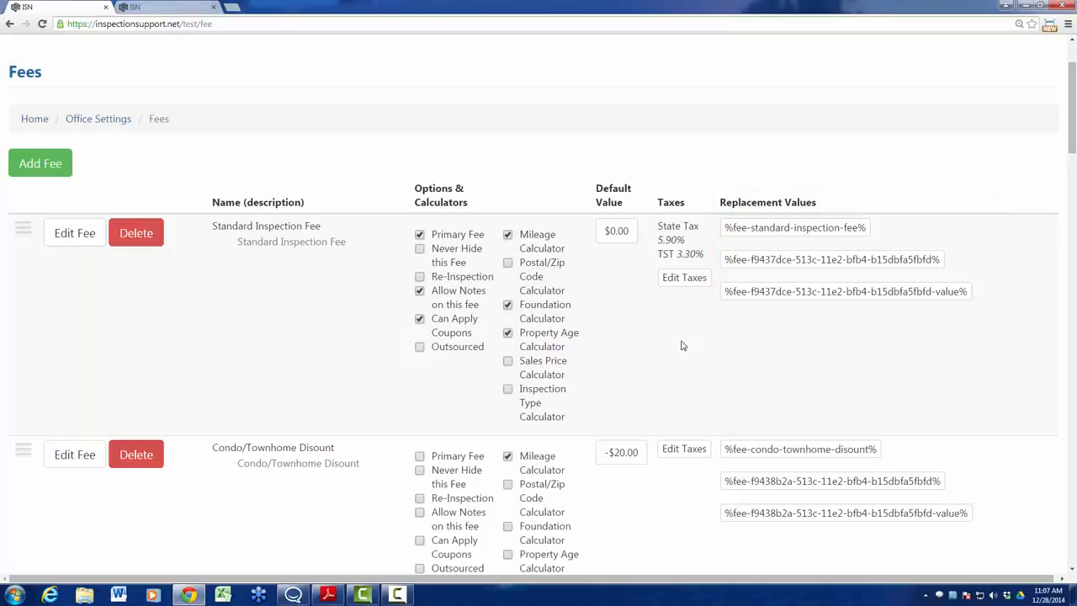
scroll(683, 344, down, 1)
scroll(682, 344, down, 2)
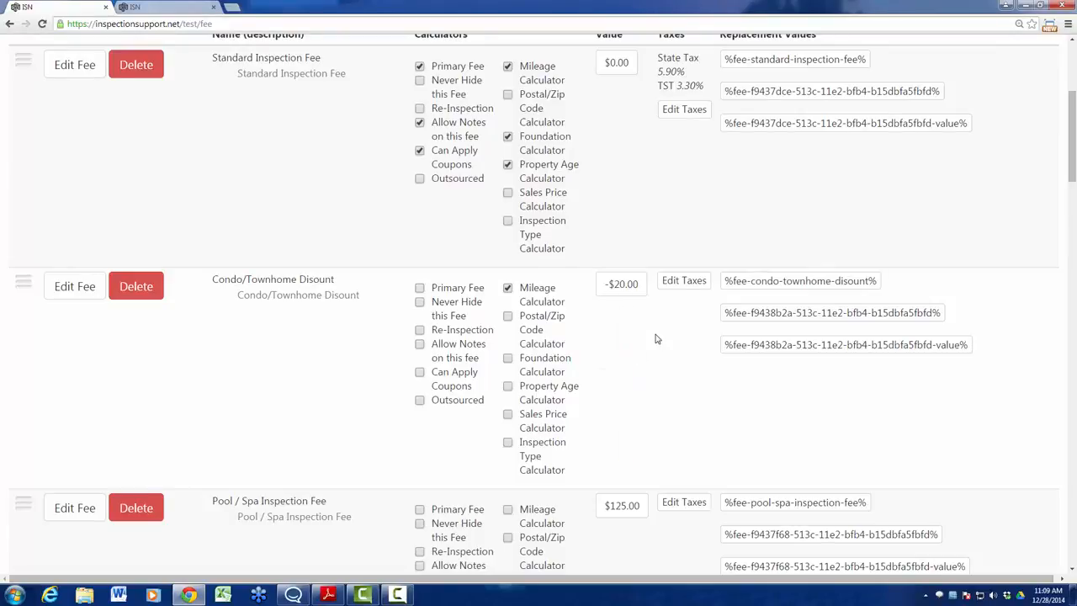
scroll(658, 339, down, 2)
scroll(658, 339, down, 2)
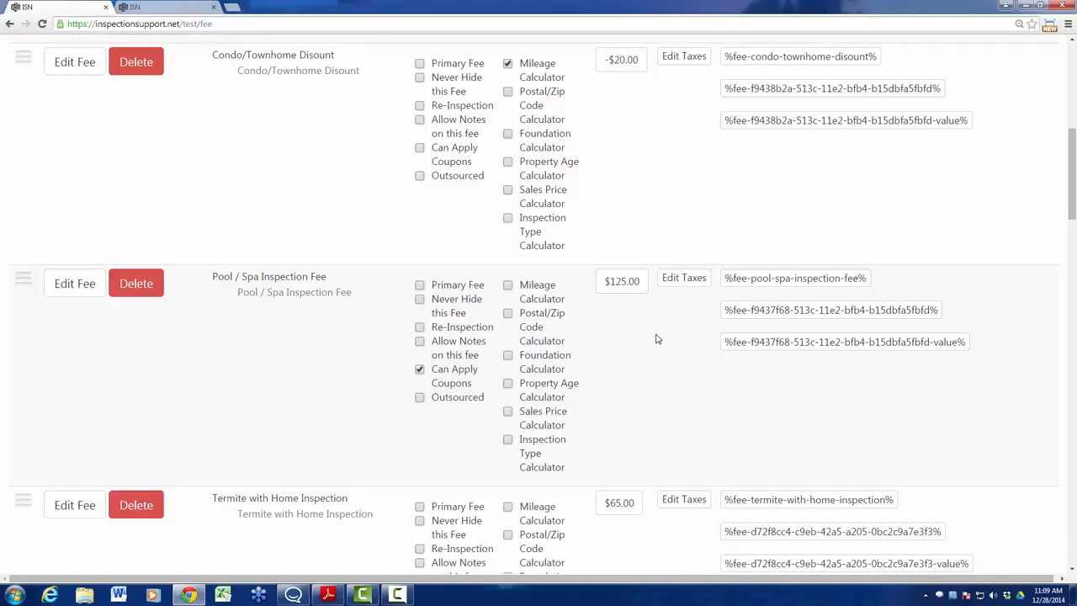
scroll(658, 339, down, 3)
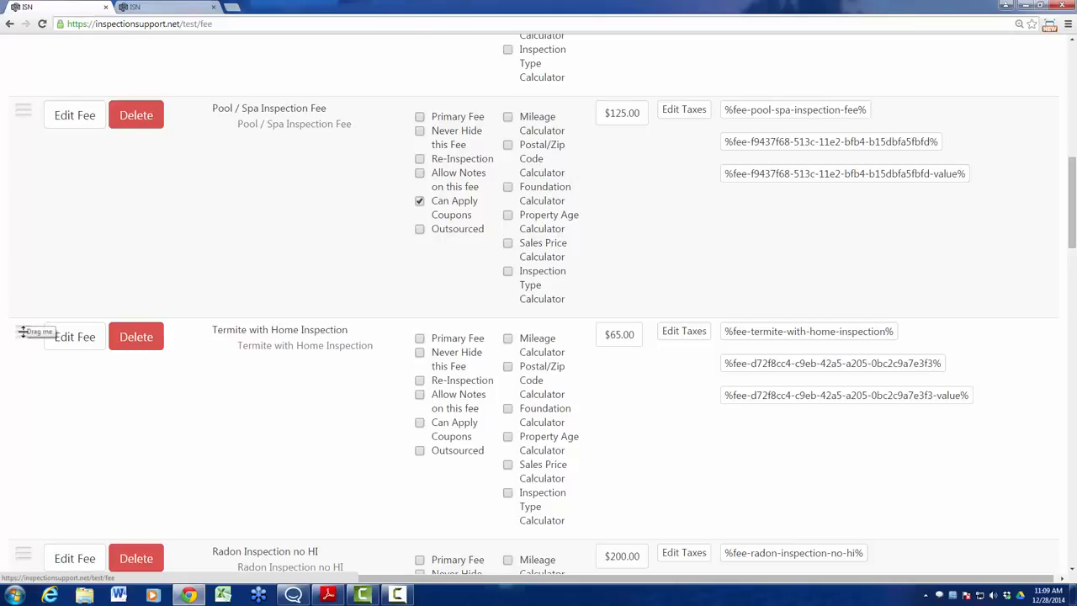
drag(23, 331, 8, 119)
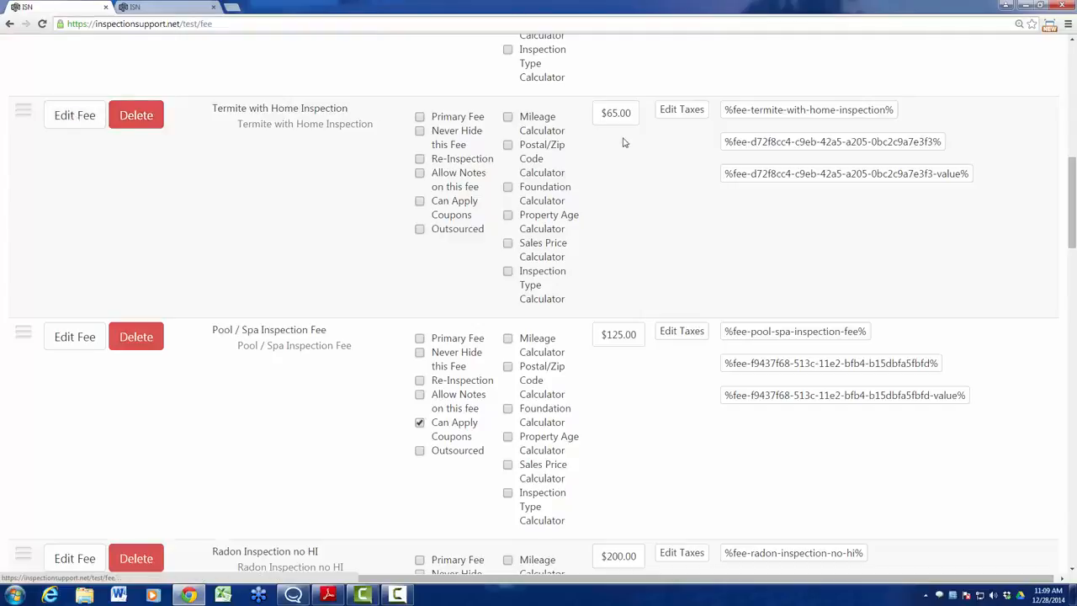
Set the default value of the Termite with Home Inspection fee to 75 and save the change.
click(68, 122)
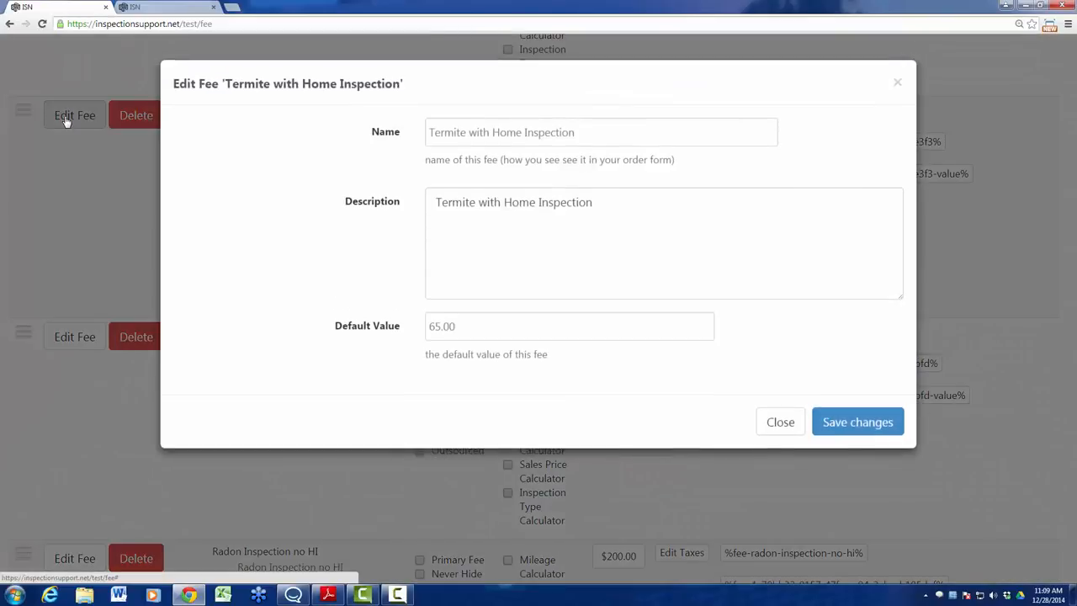
drag(461, 331, 425, 334)
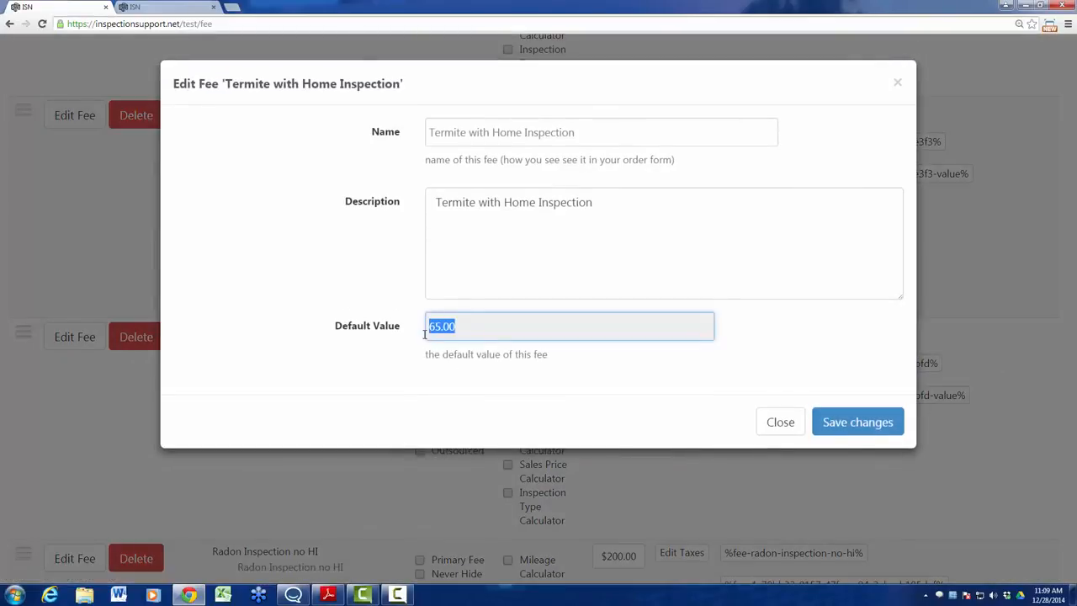
text(75)
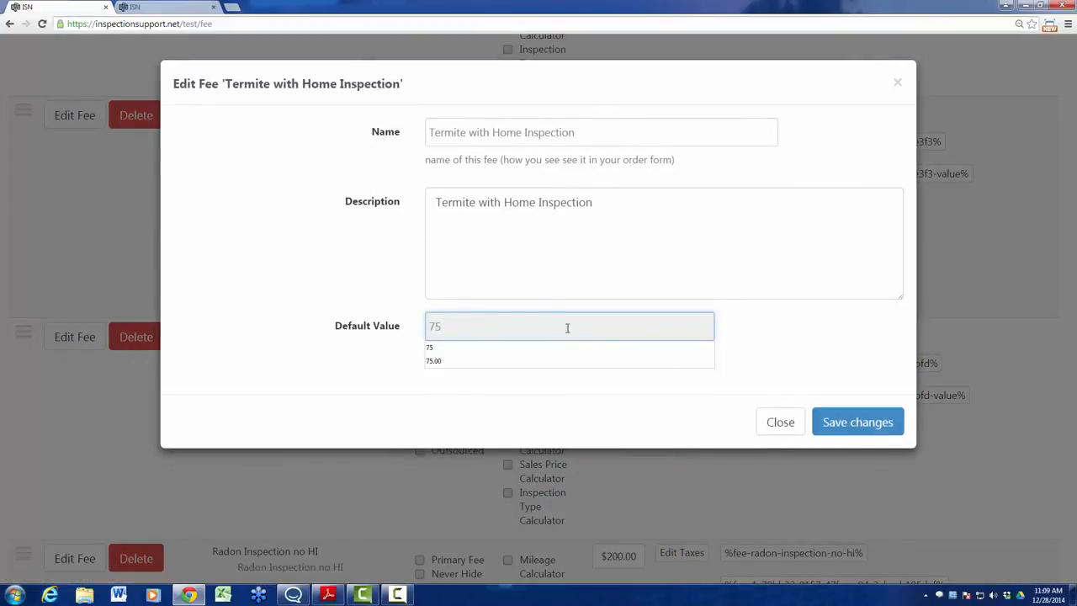
click(858, 424)
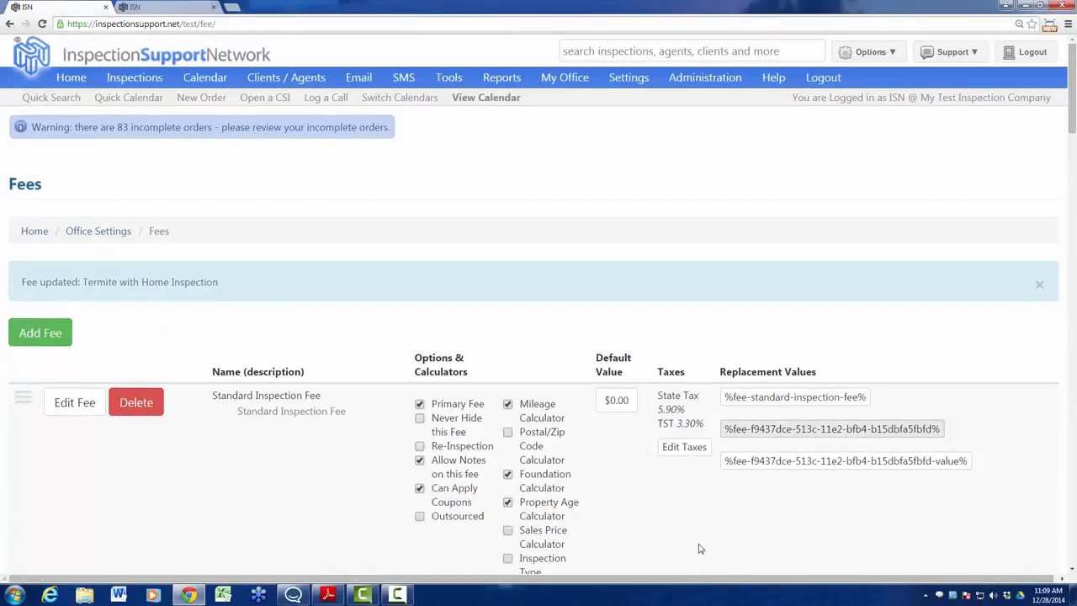
Add a new fee named Radon with the description Radon and a default value of 100.
click(38, 334)
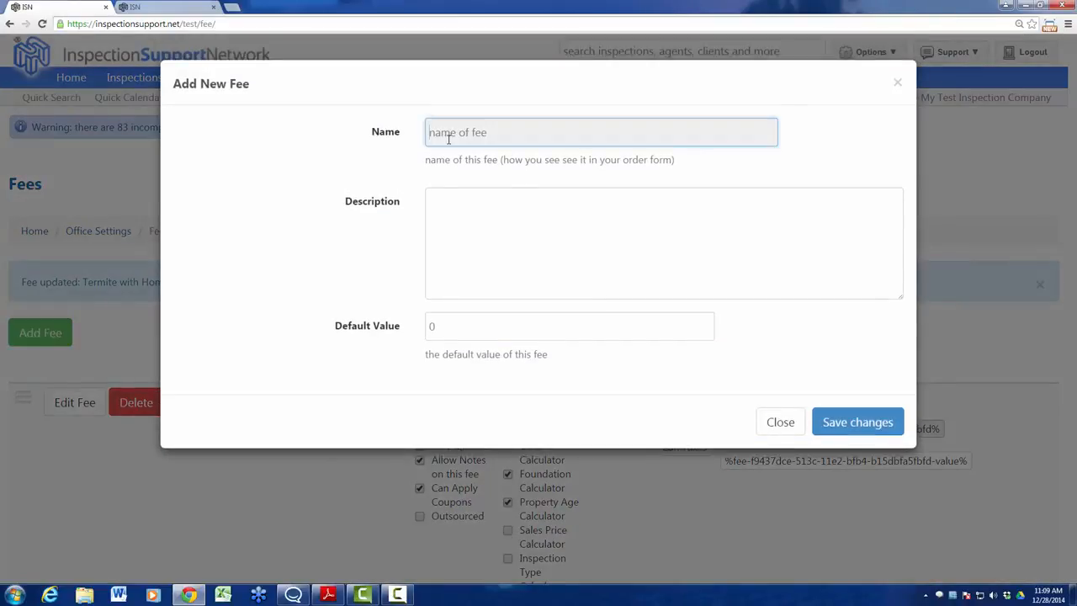
text(Radon)
click(436, 202)
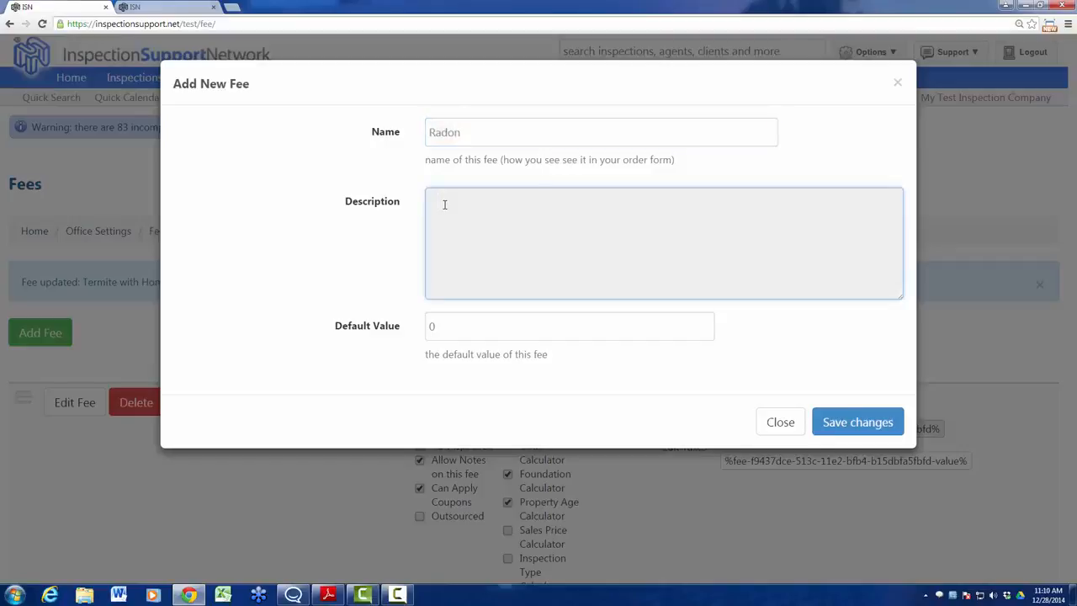
text(Radon)
key(Tab)
text(100)
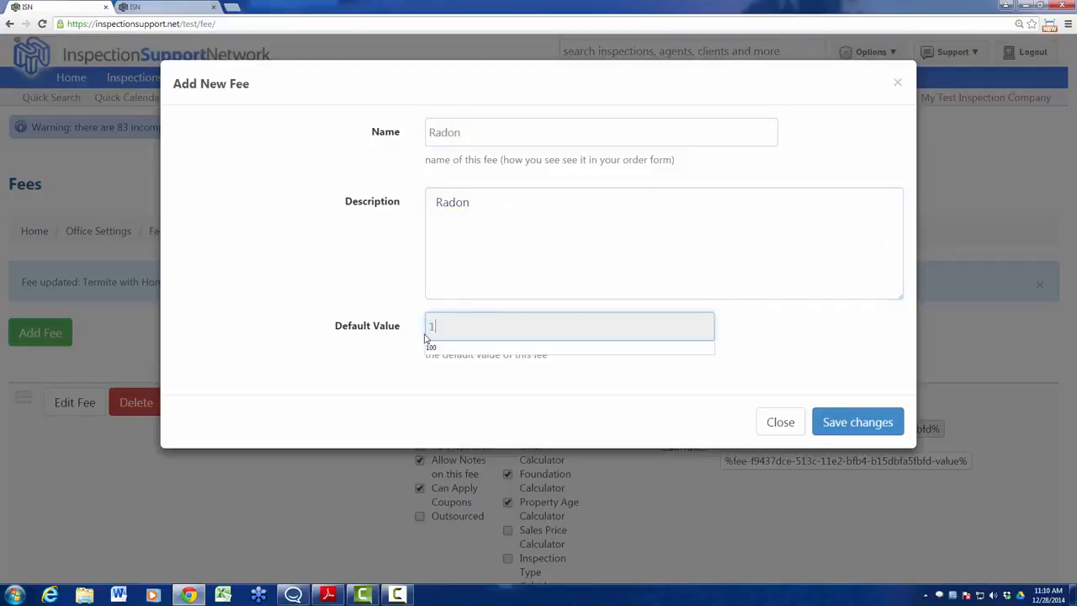
click(846, 421)
Delete the newly added Radon fee from the fee list and confirm its removal.
scroll(759, 434, down, 3)
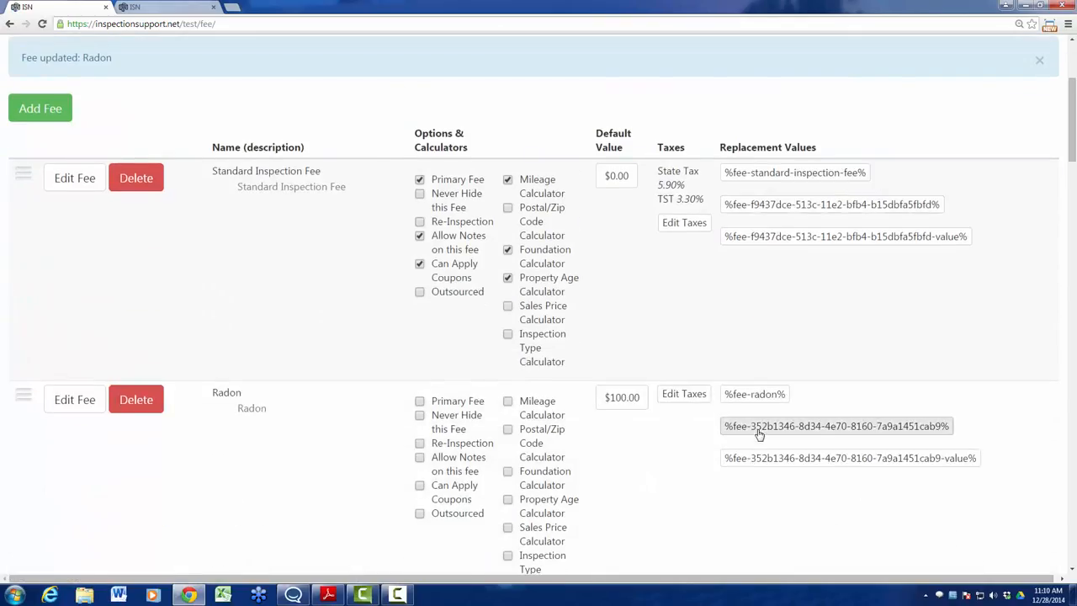
scroll(759, 434, down, 1)
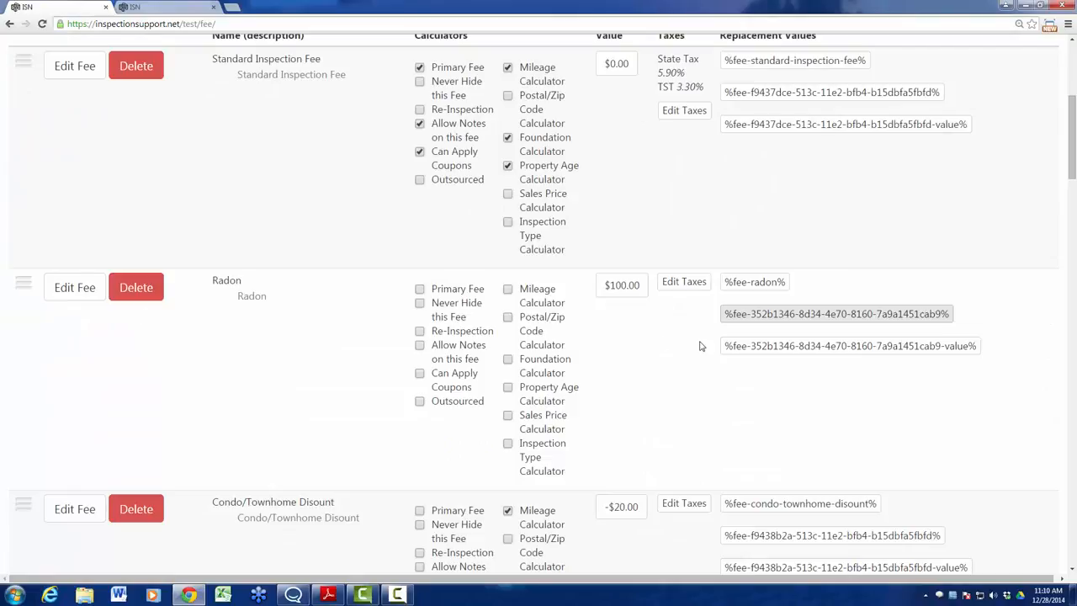
click(138, 287)
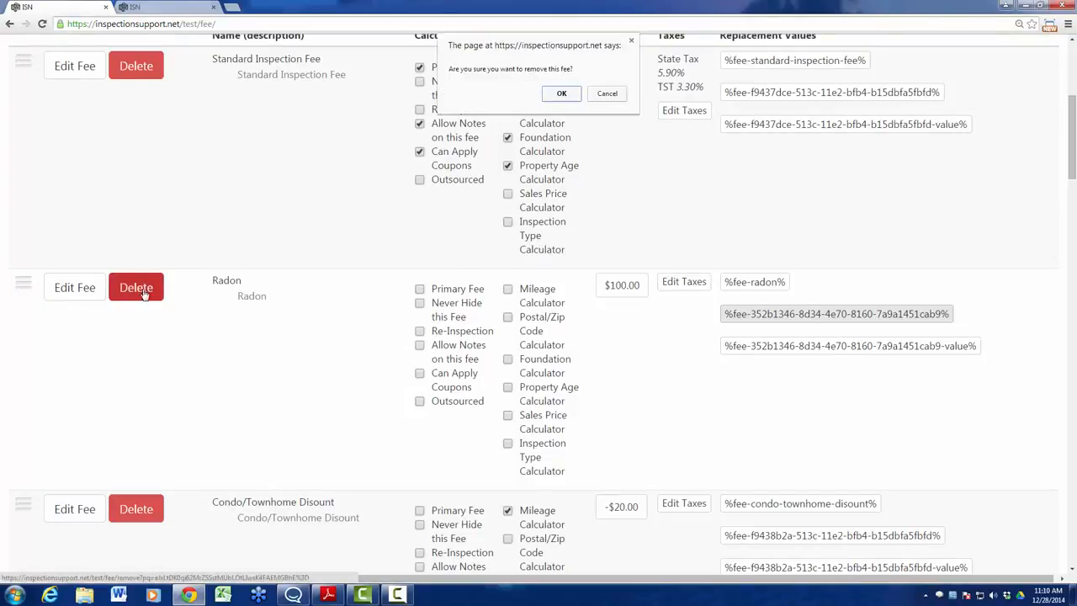
key(Return)
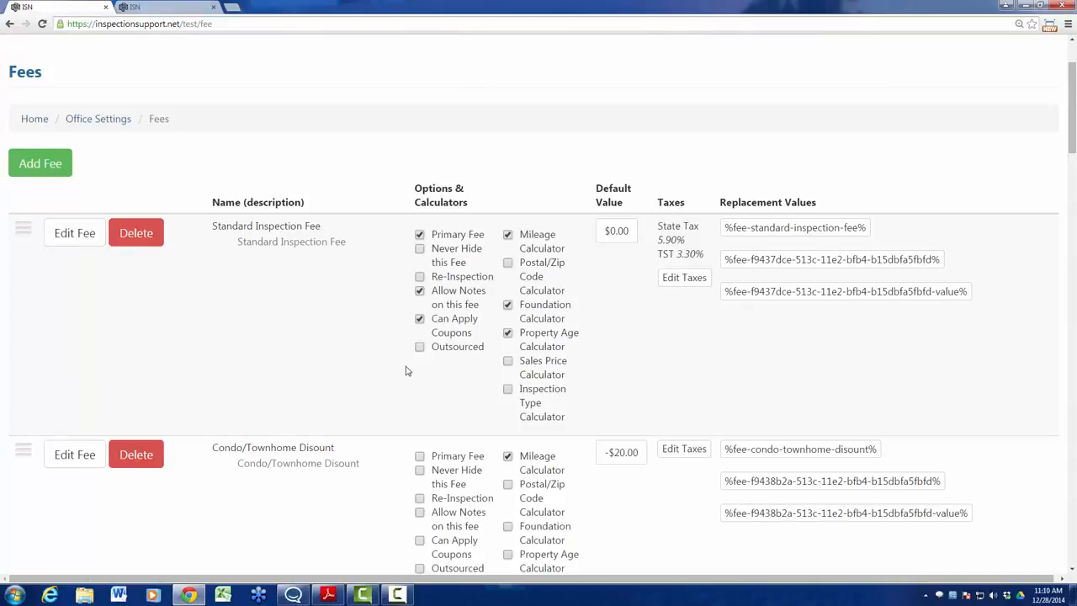
Return to the office settings and open the Fees per Square Footage page.
scroll(405, 371, up, 3)
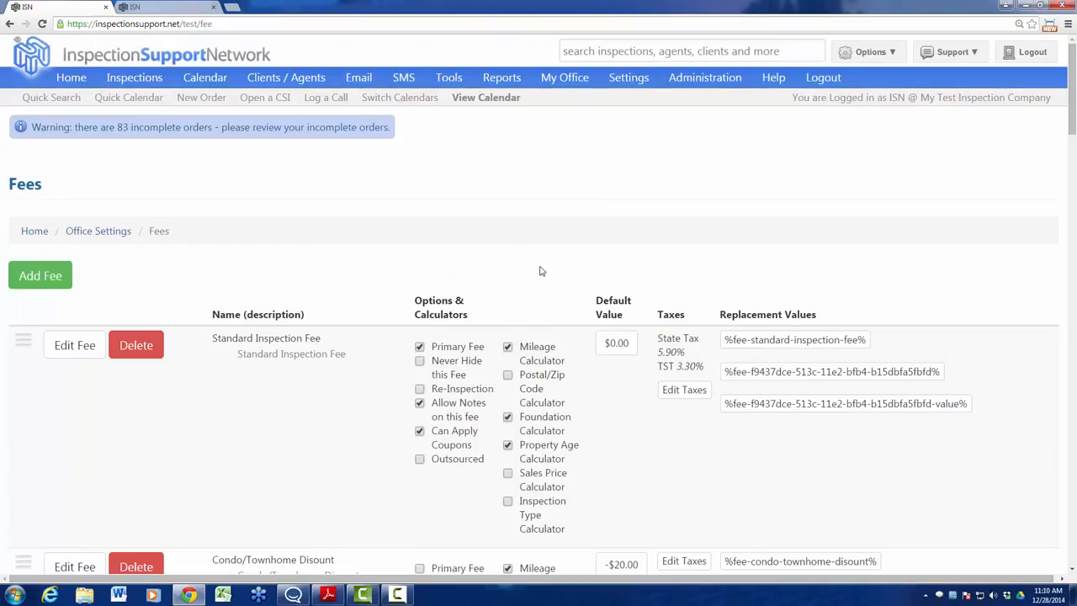
click(629, 79)
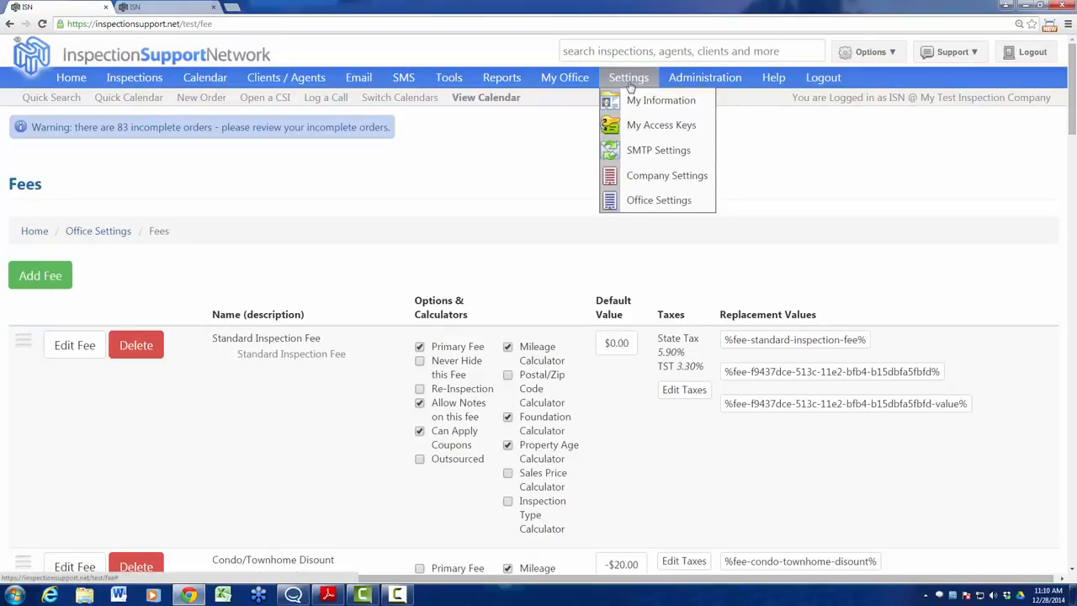
click(642, 208)
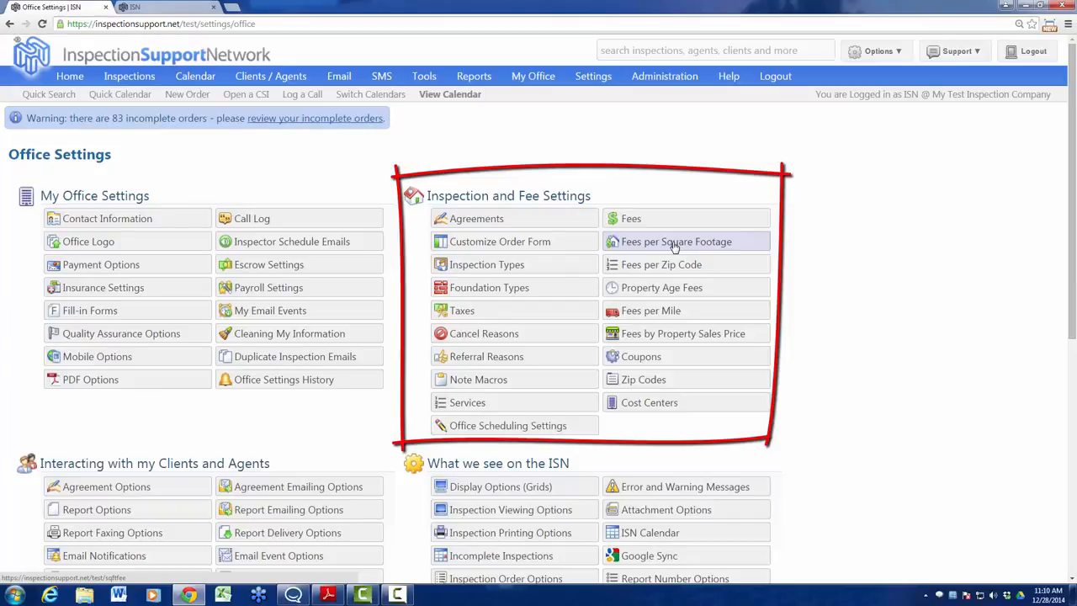
click(674, 244)
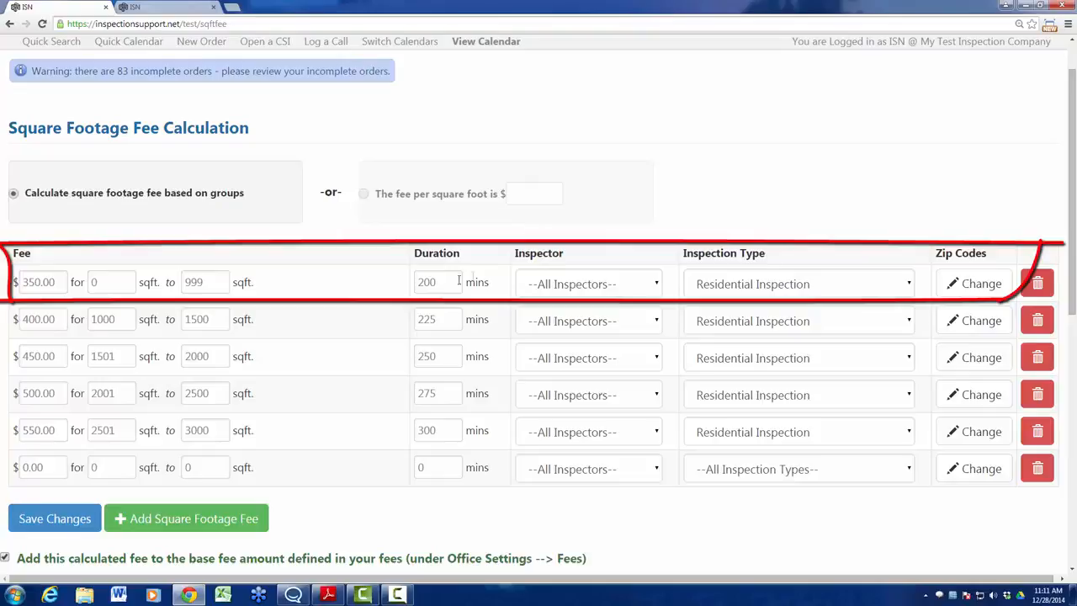
Set the duration of the 0 to 999 sqft fee row to 205 minutes.
drag(446, 286, 415, 288)
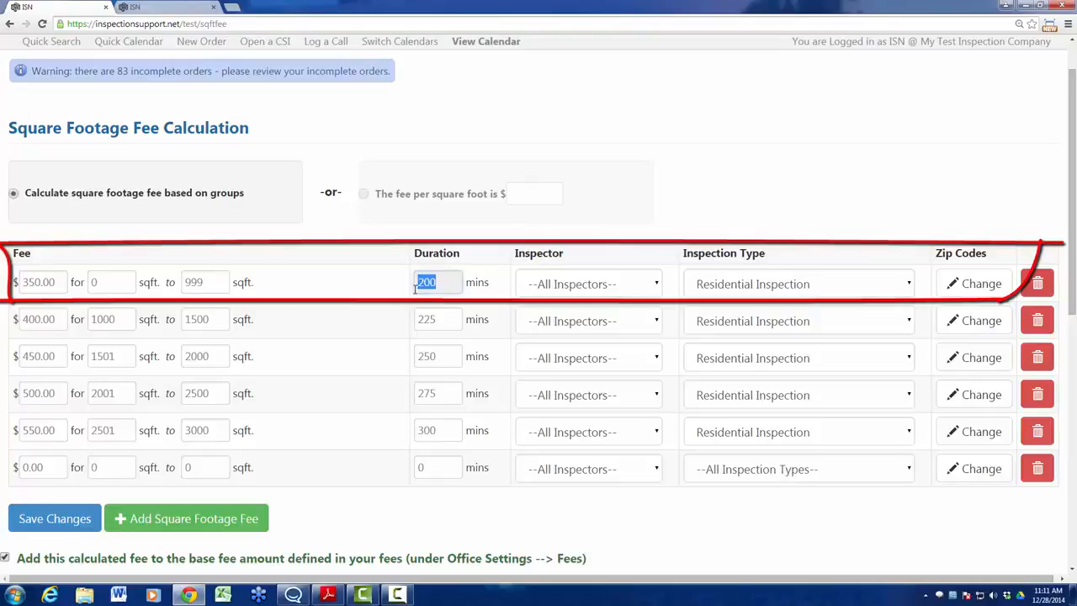
text(205)
click(488, 228)
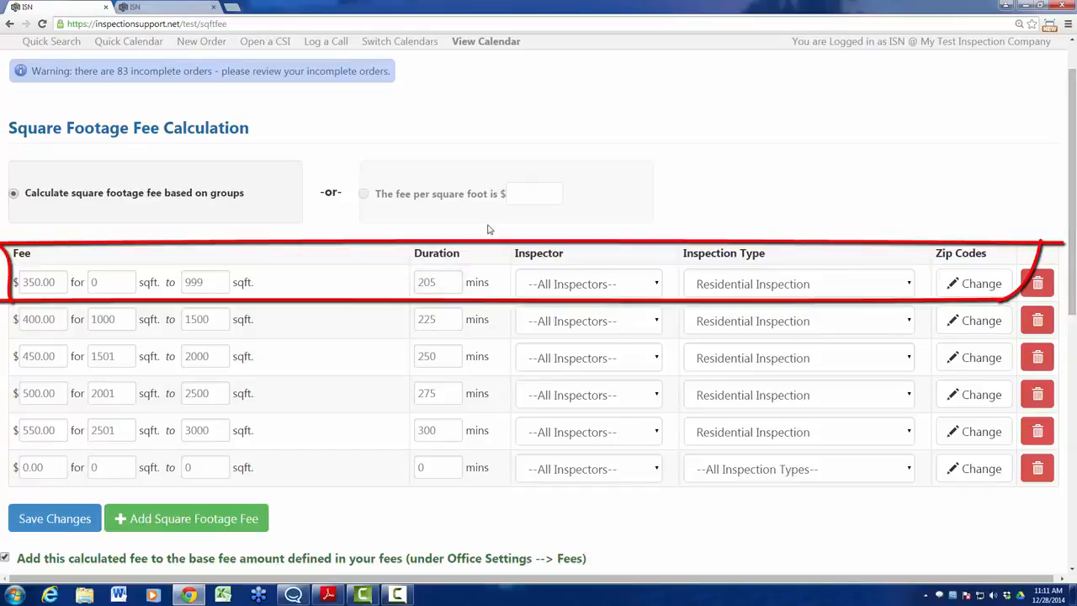
Look through the inspector and inspection type choices for the 0 to 999 sqft row, leaving both selections as they are.
click(656, 285)
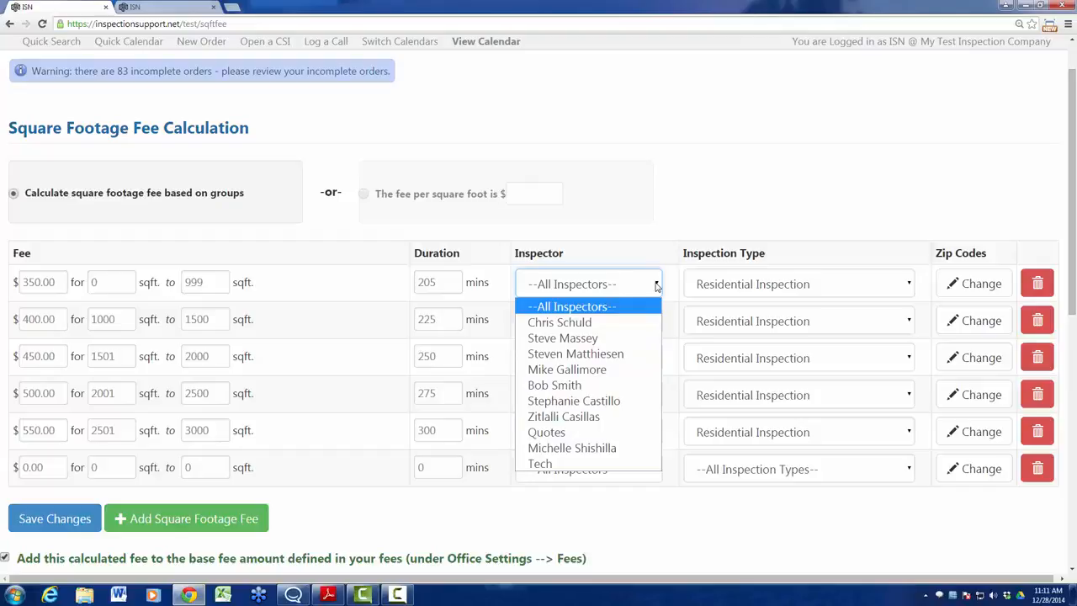
click(696, 210)
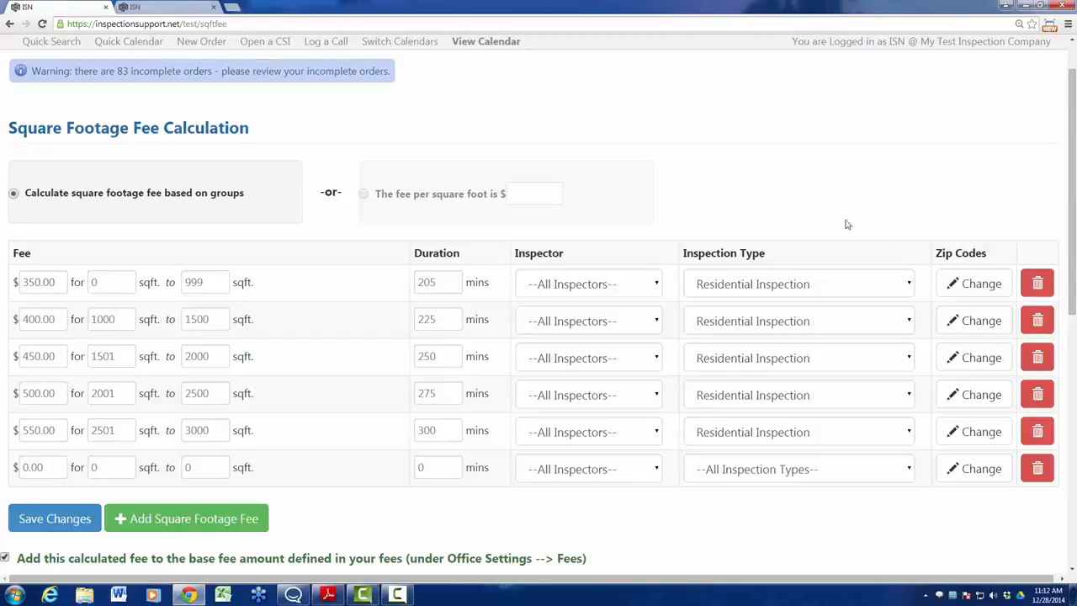
click(909, 286)
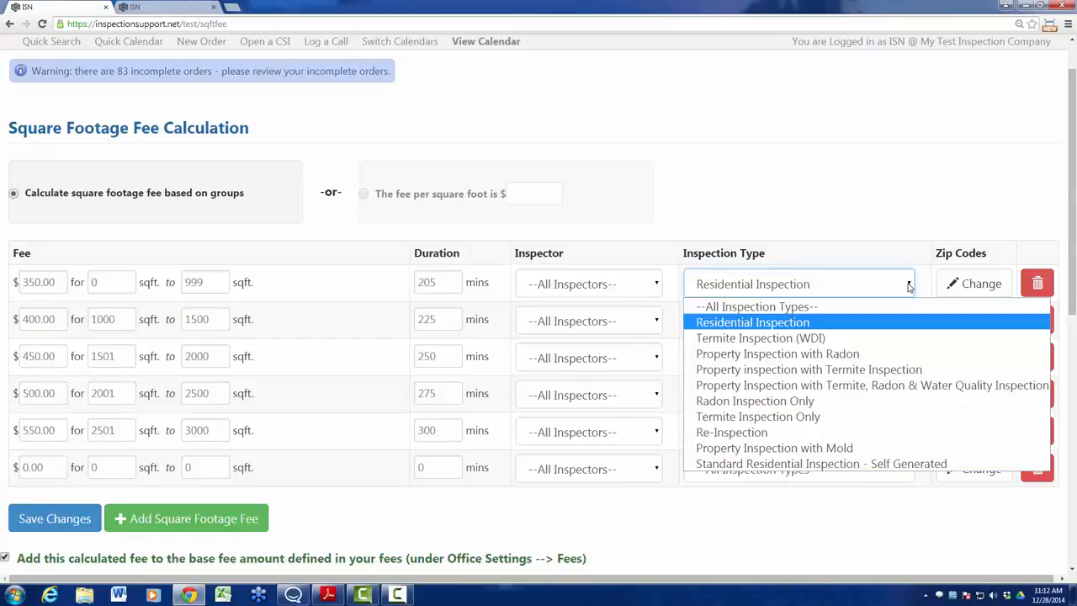
click(909, 286)
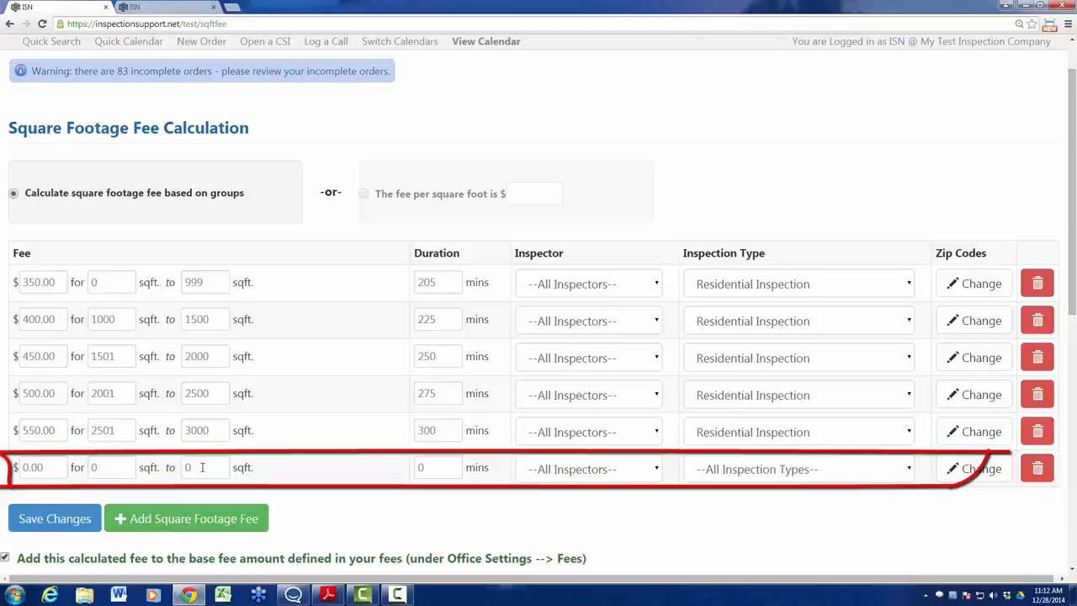
Assign Termite Inspection (WDI) and a 30-minute duration to the empty square footage fee row.
click(909, 468)
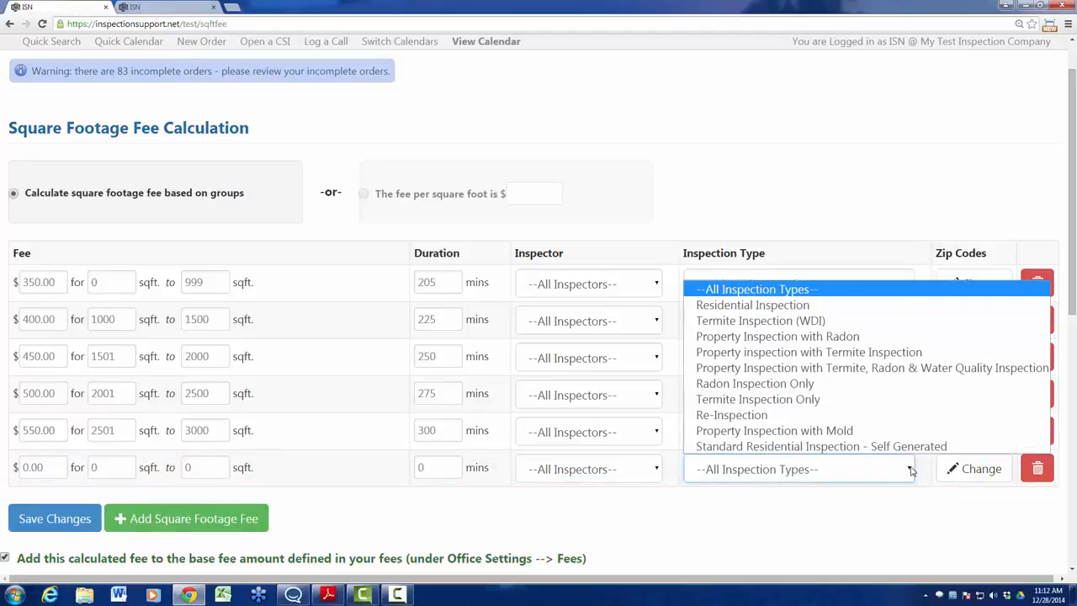
click(773, 323)
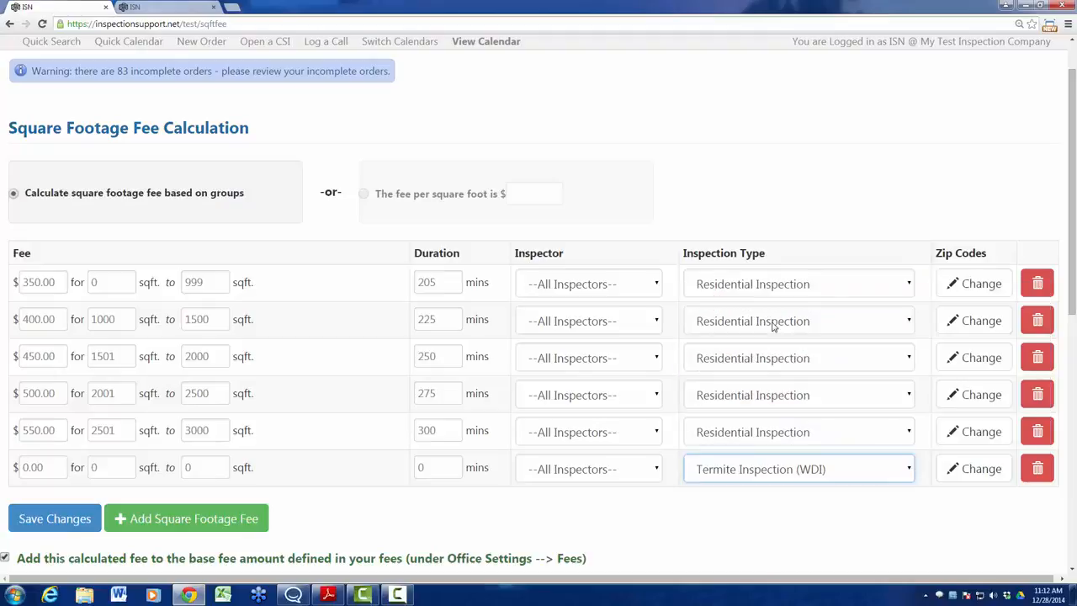
double_click(421, 467)
text(3)
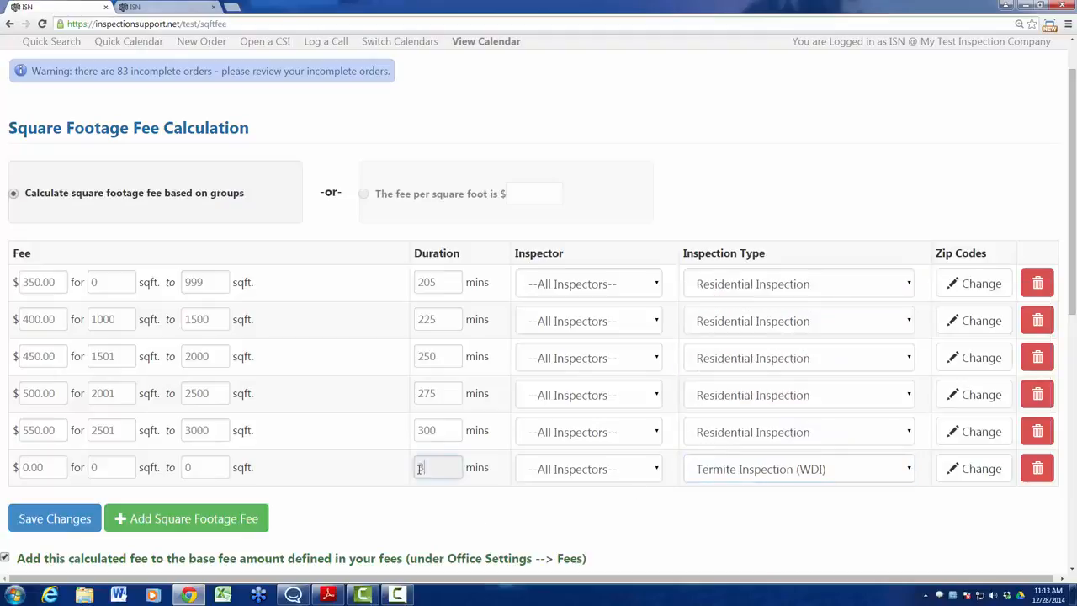
text(0)
Set the new termite row to a $55 fee for up to 1000 sqft and save the changes.
drag(47, 469, 16, 471)
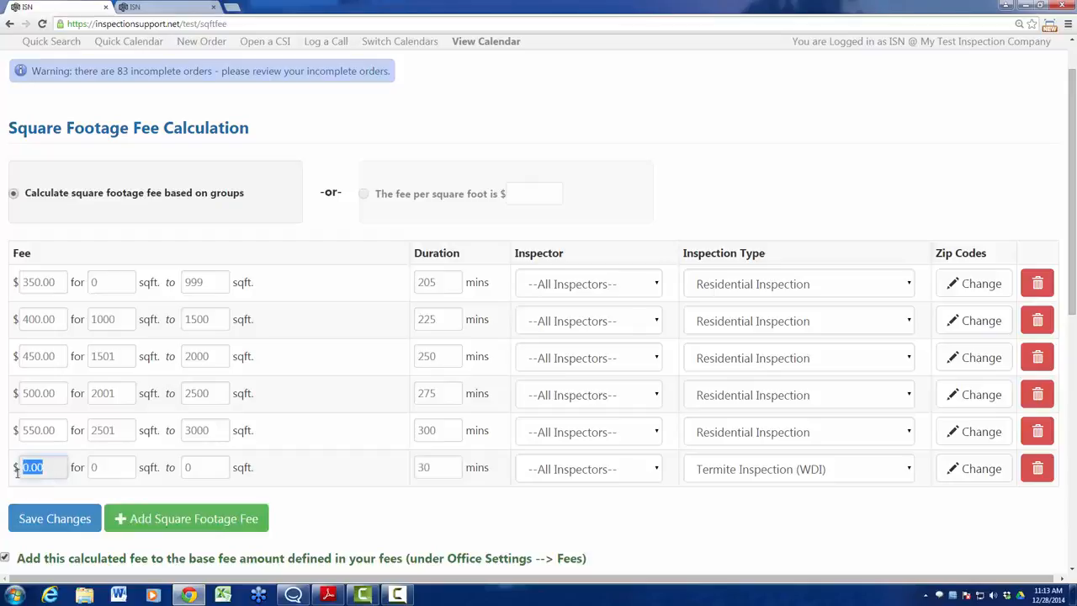
text(55)
drag(192, 467, 184, 468)
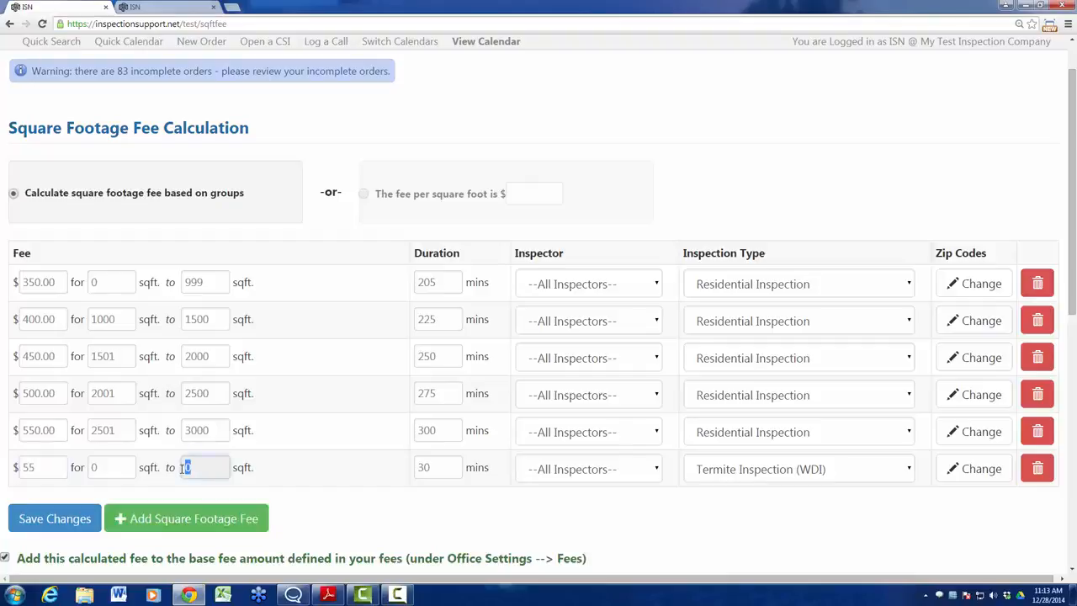
text(1000)
click(41, 520)
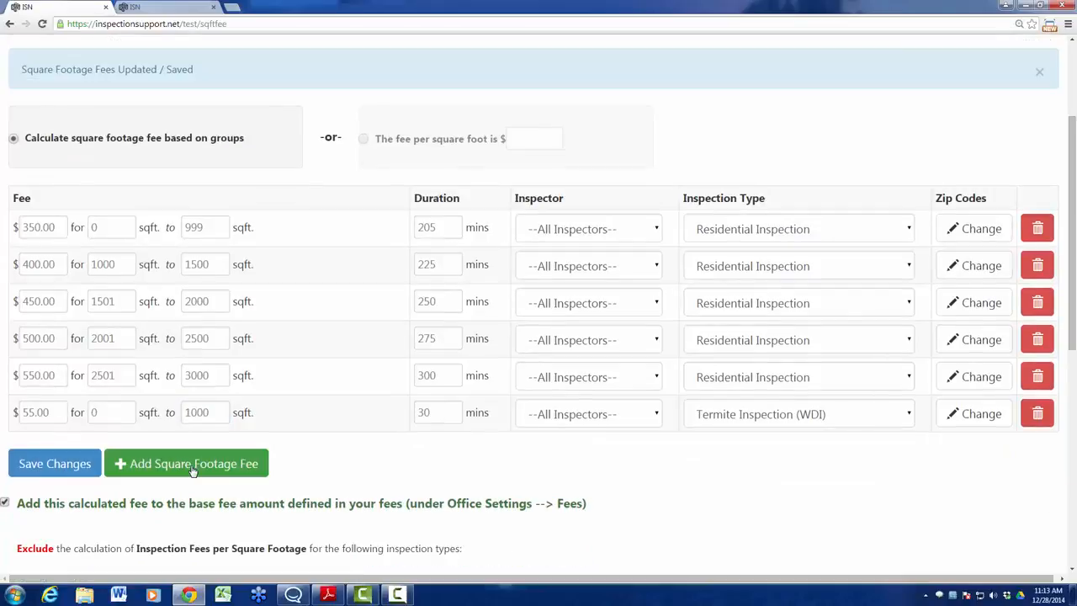
Add another square footage fee row and set its range to 1001 to 2000 sqft.
click(192, 468)
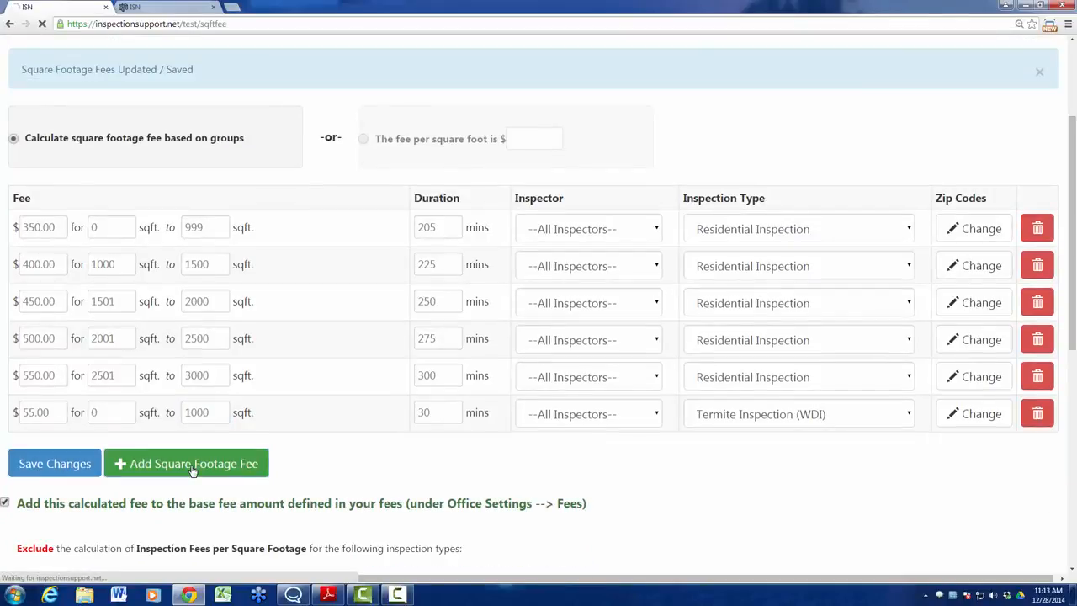
scroll(410, 486, down, 4)
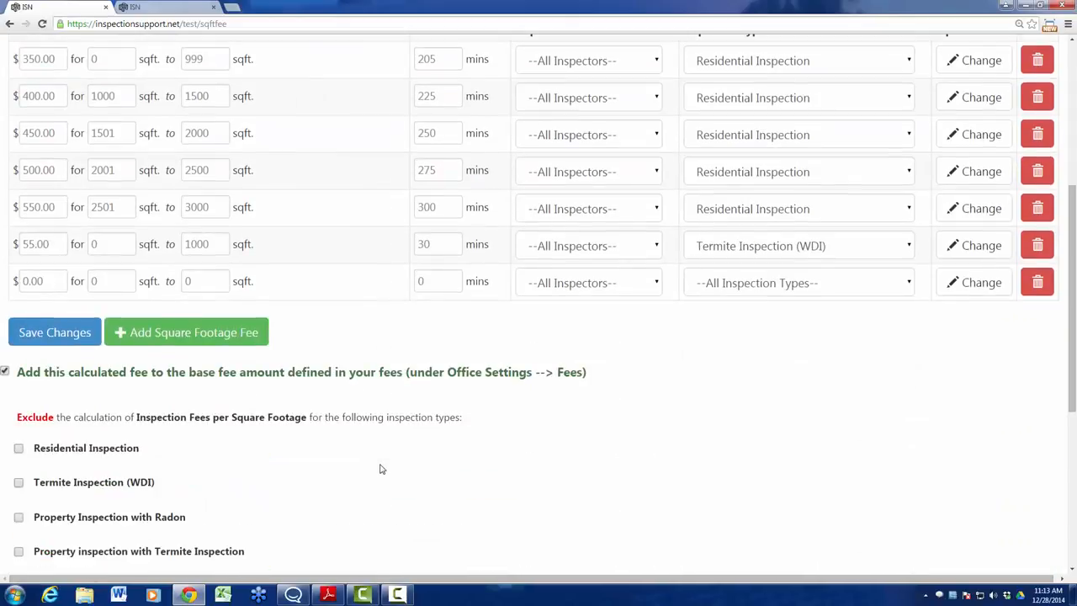
drag(134, 281, 84, 281)
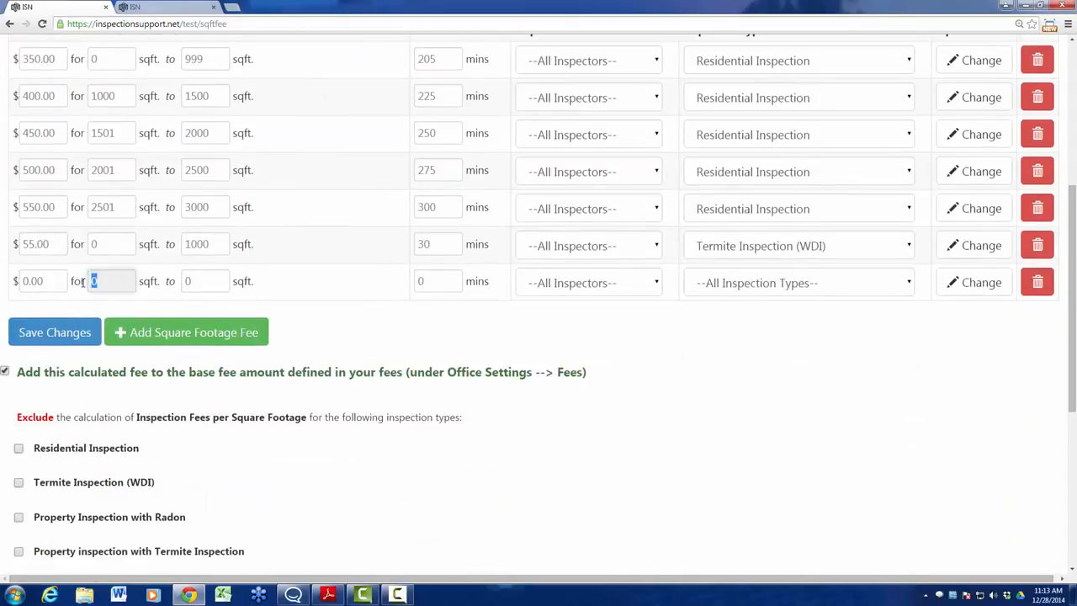
text(1001)
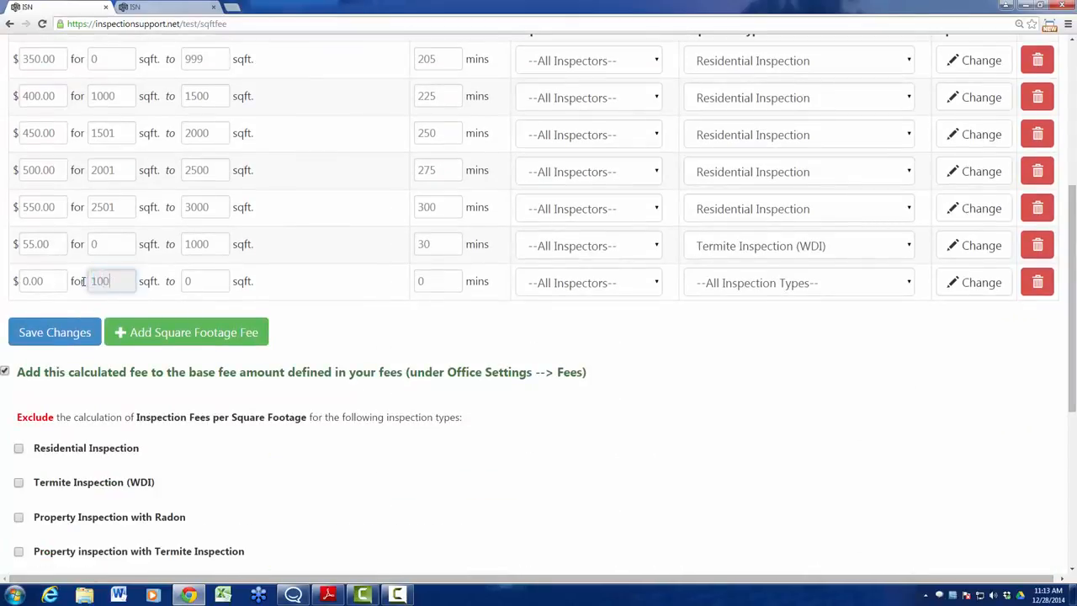
drag(207, 281, 185, 284)
text(2000)
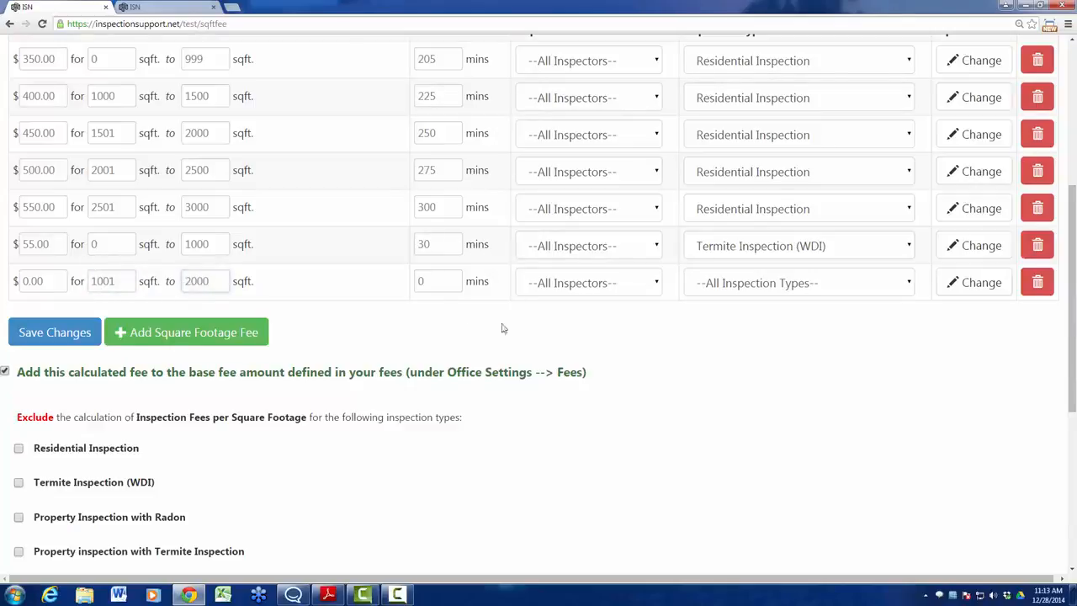
Give the 1001 to 2000 sqft row a 30-minute duration and the Termite Inspection (WDI) type.
drag(440, 284, 416, 280)
text(23)
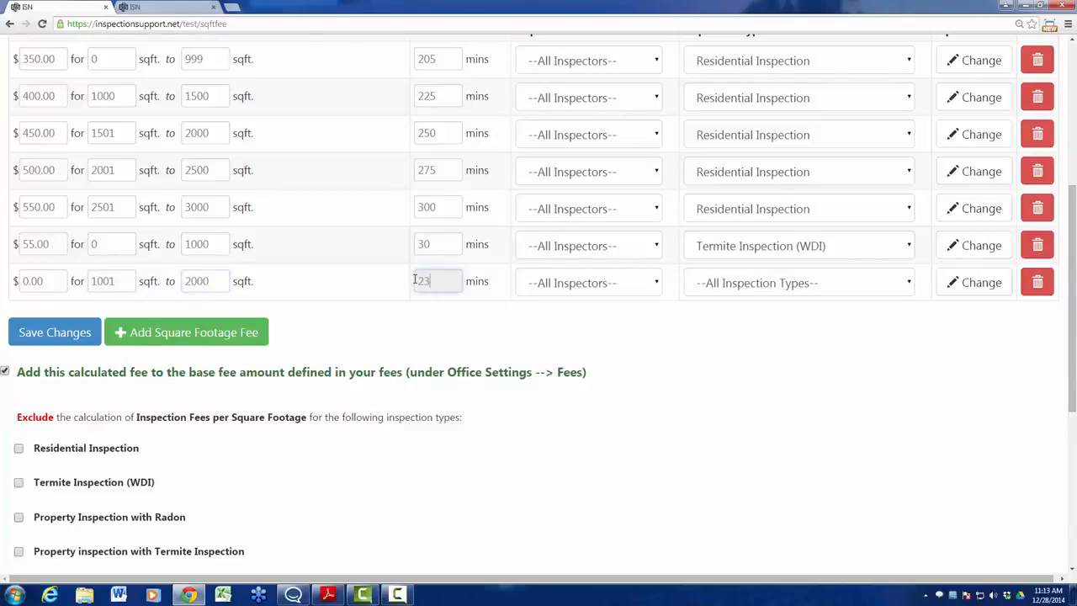
key(BackSpace)
key(BackSpace)
text(30)
click(916, 287)
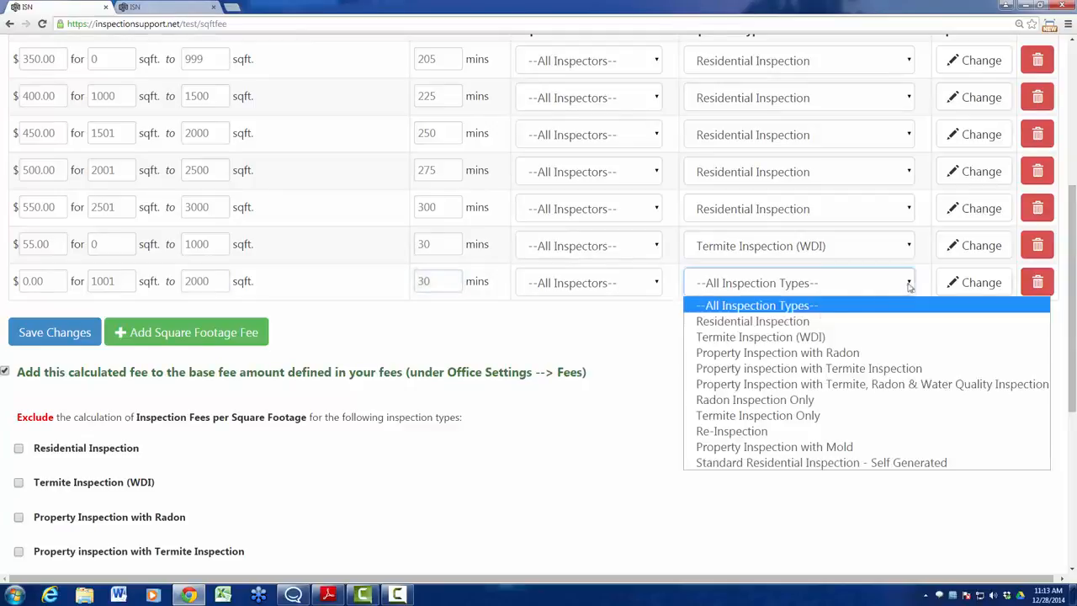
click(773, 339)
Set the fee of the 1001 to 2000 sqft termite row to $85 and save the changes.
drag(52, 281, 21, 284)
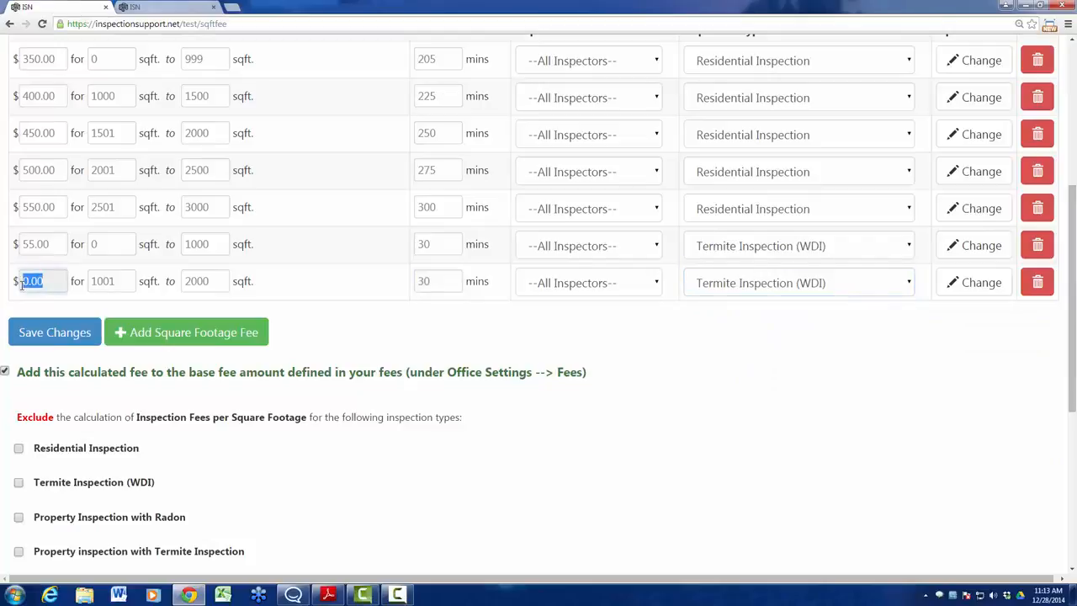
text(85)
click(63, 412)
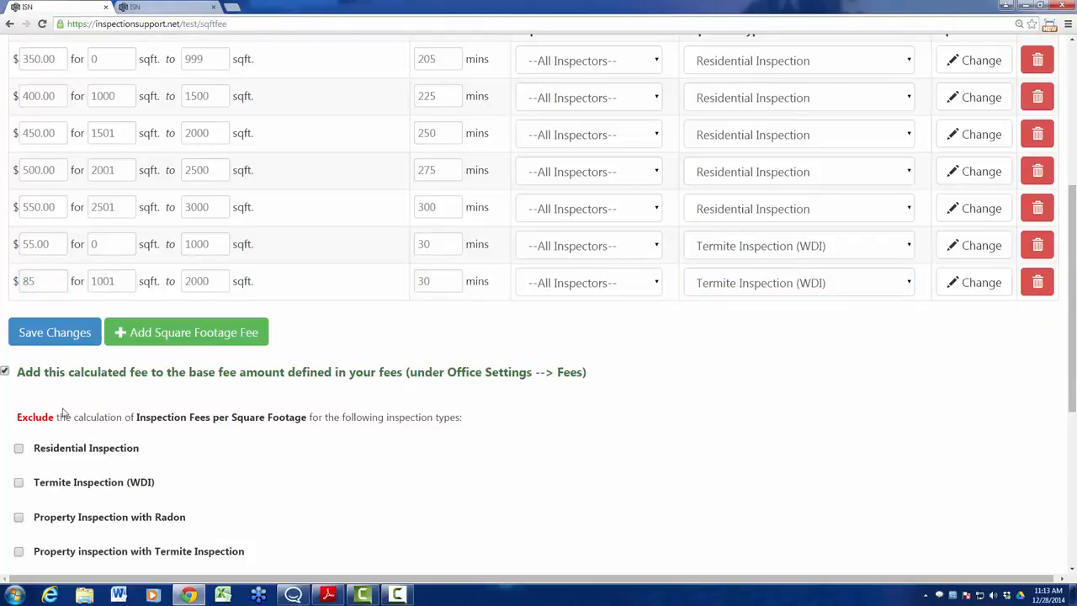
click(48, 337)
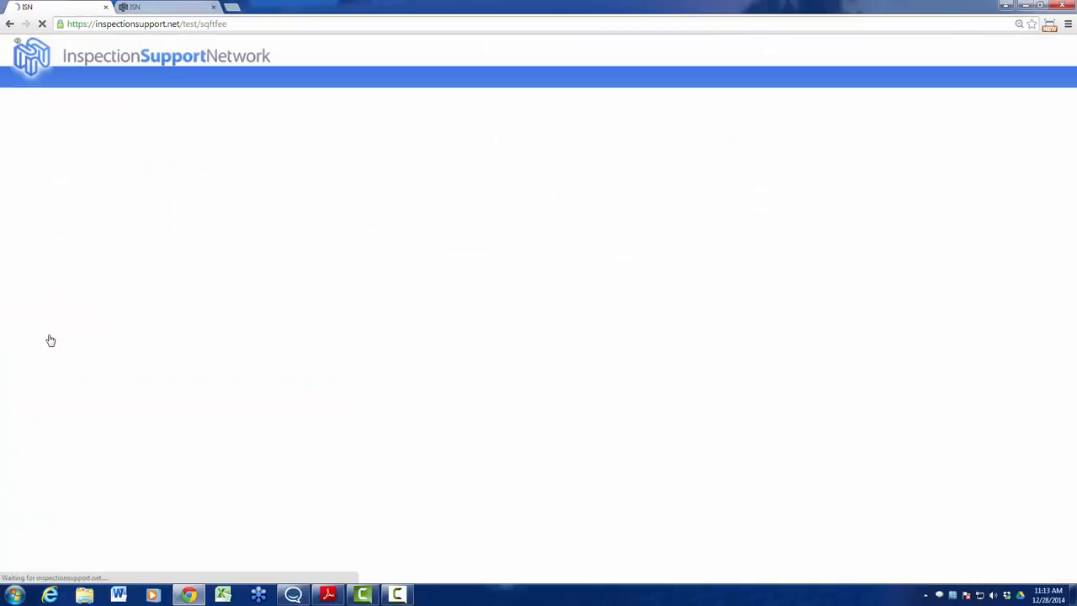
Exclude Termite Inspection (WDI), Radon Inspection Only and Termite Inspection Only from the square footage fee calculation.
scroll(439, 413, down, 2)
scroll(439, 412, down, 4)
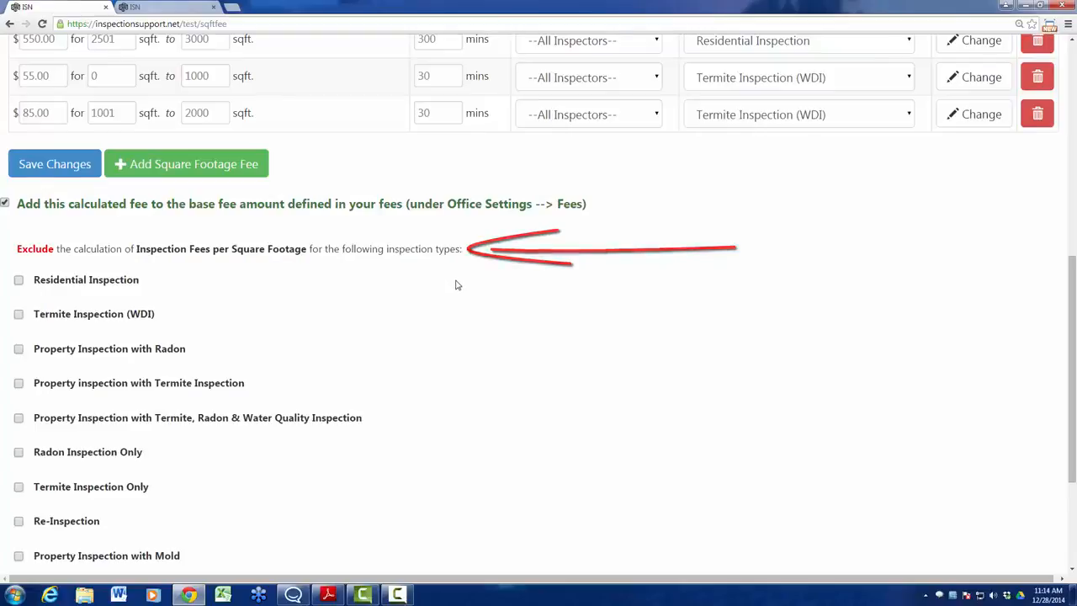
scroll(455, 286, down, 1)
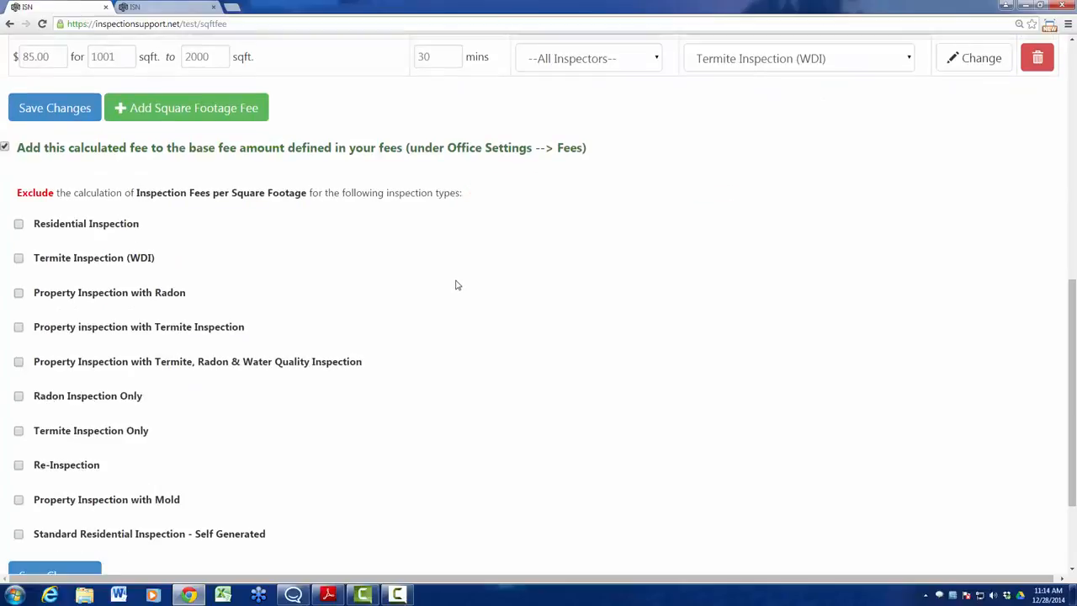
click(19, 258)
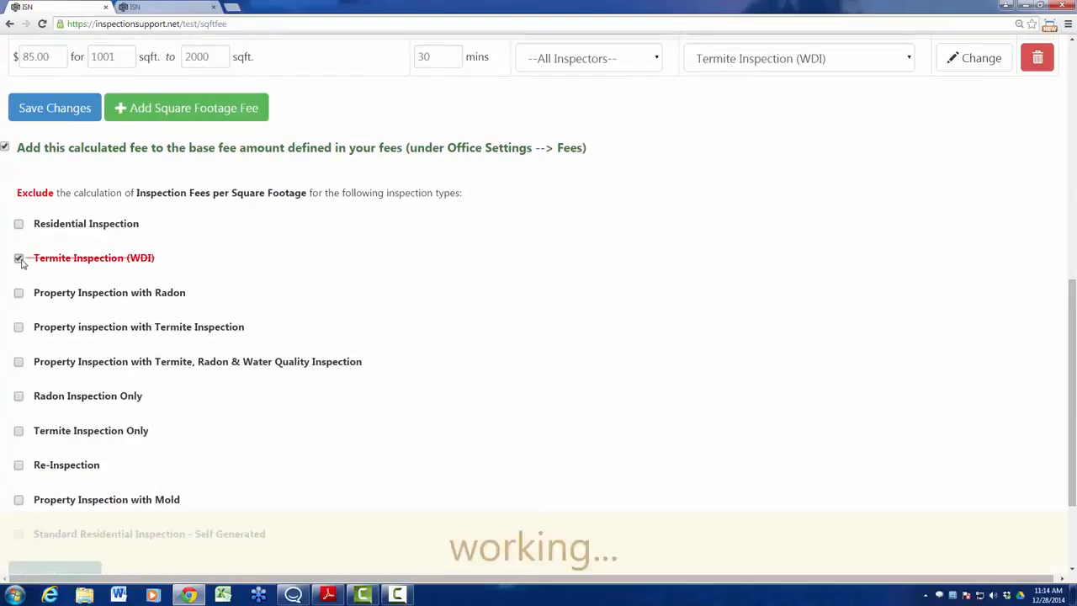
click(18, 395)
click(19, 431)
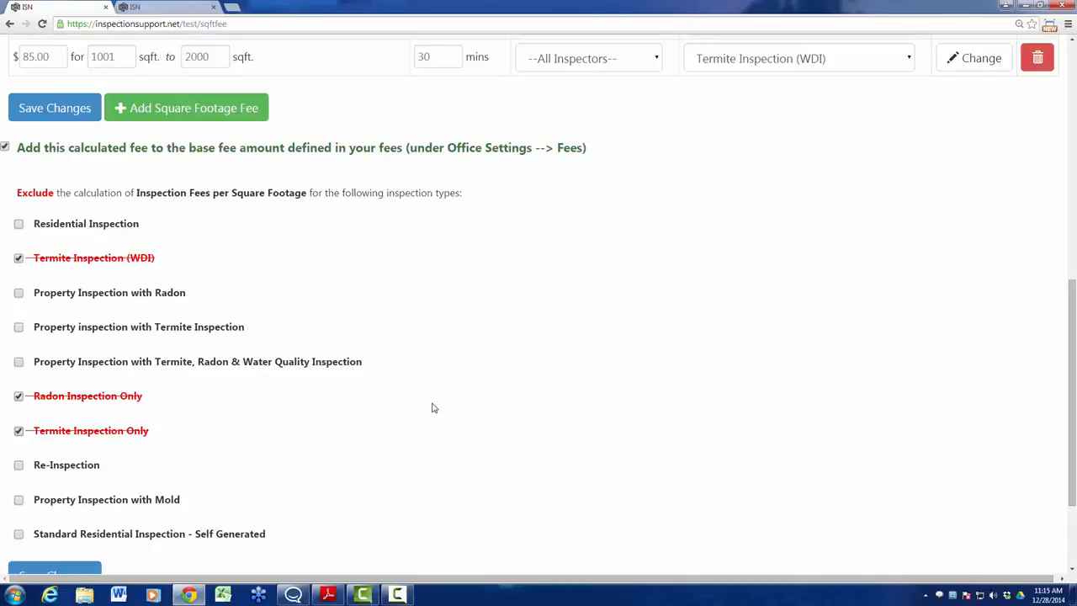
Leave the square footage fee page and return to the office settings.
scroll(431, 407, up, 7)
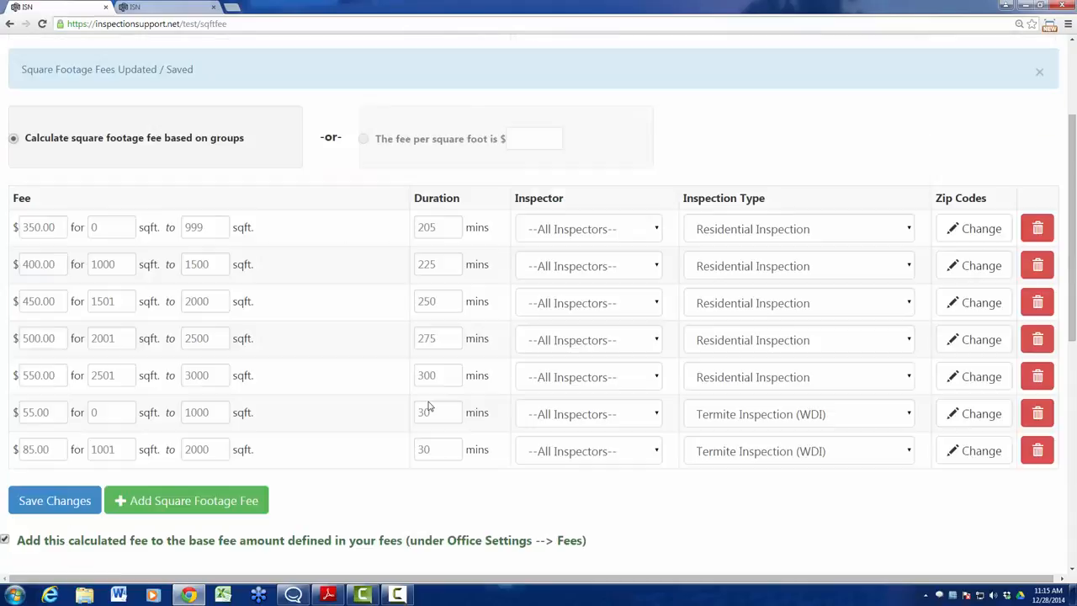
scroll(426, 396, up, 3)
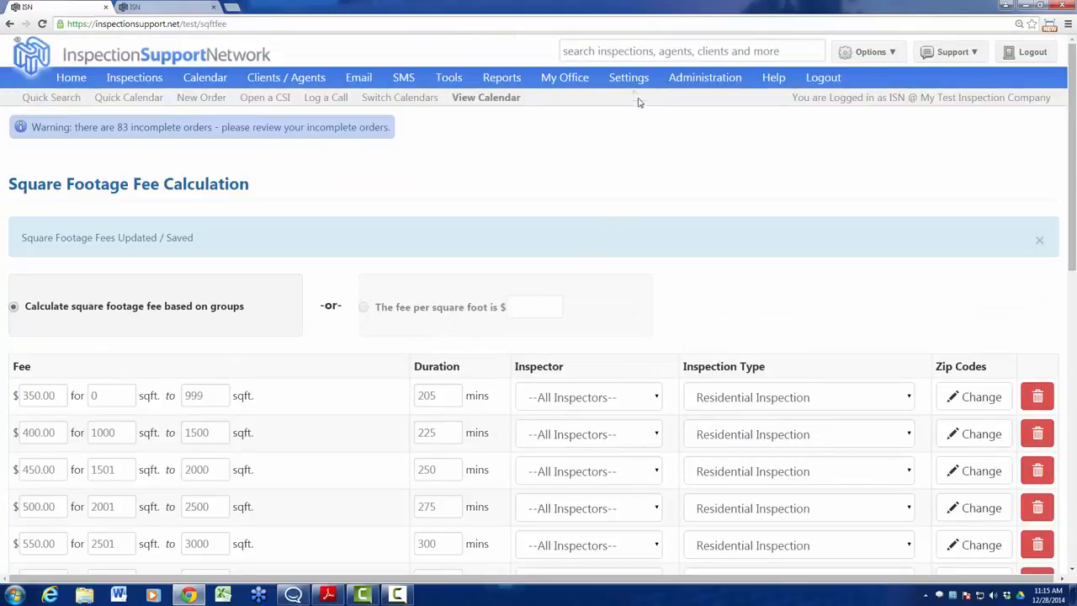
mouse_move(631, 83)
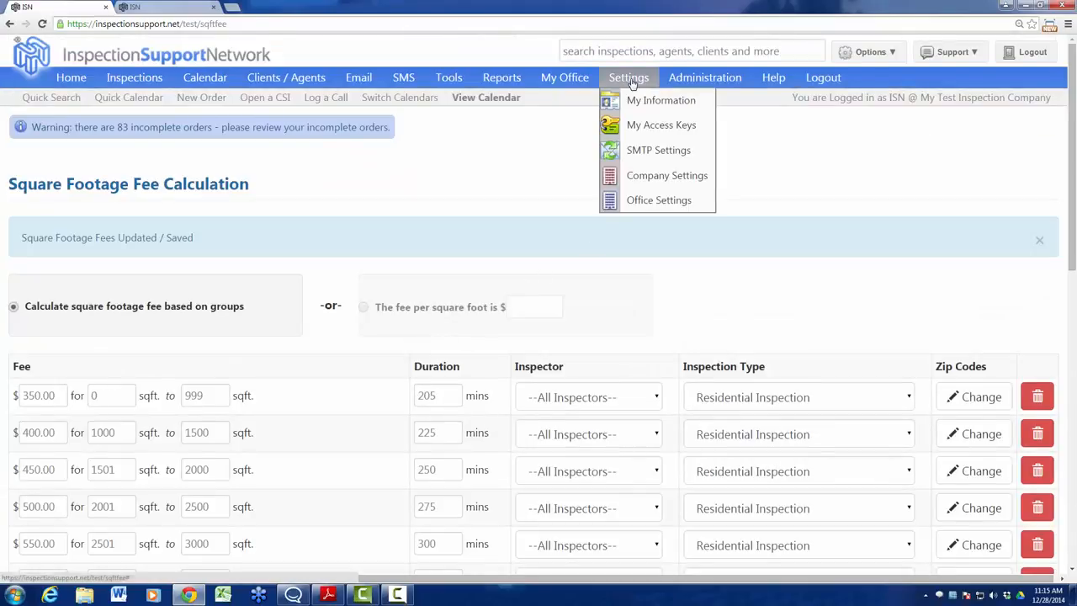
click(651, 204)
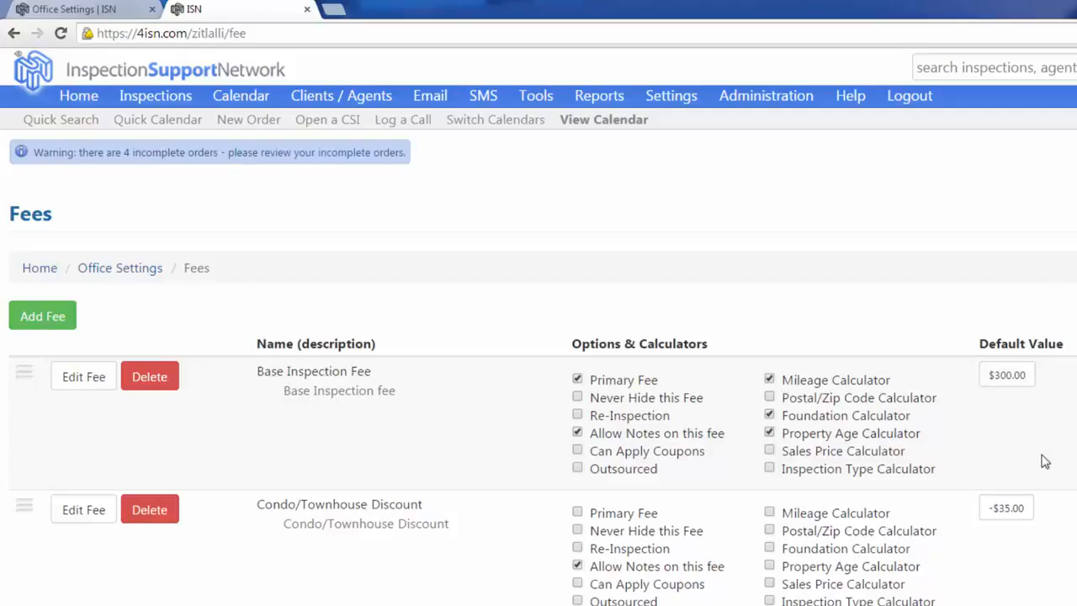
View the edit details of the Standard 3 Bedroom 2 Bath fee and close them without changes.
scroll(1043, 461, down, 1)
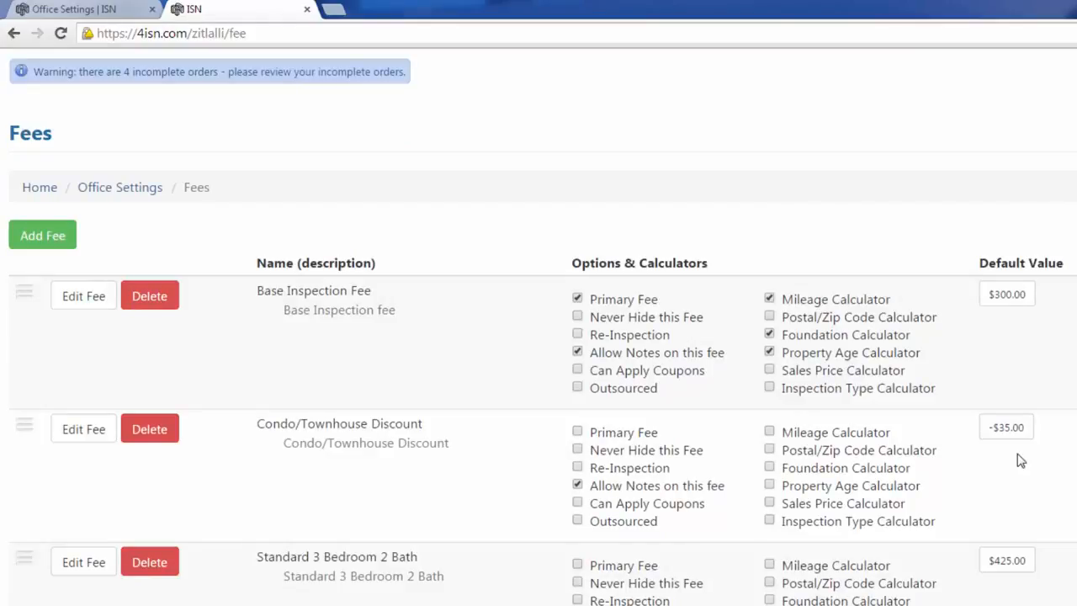
scroll(1018, 461, down, 1)
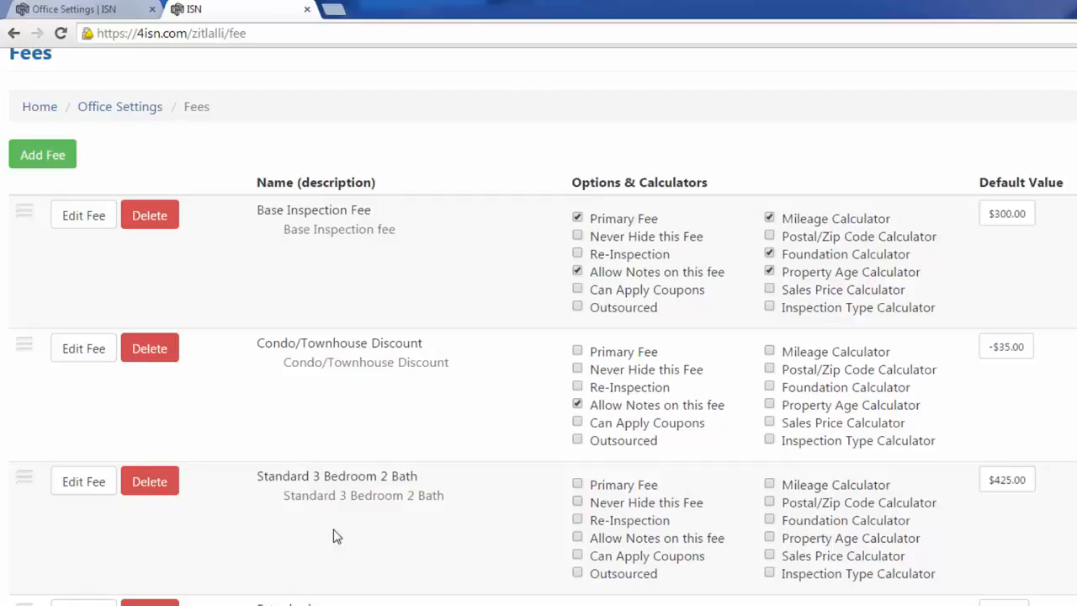
click(82, 485)
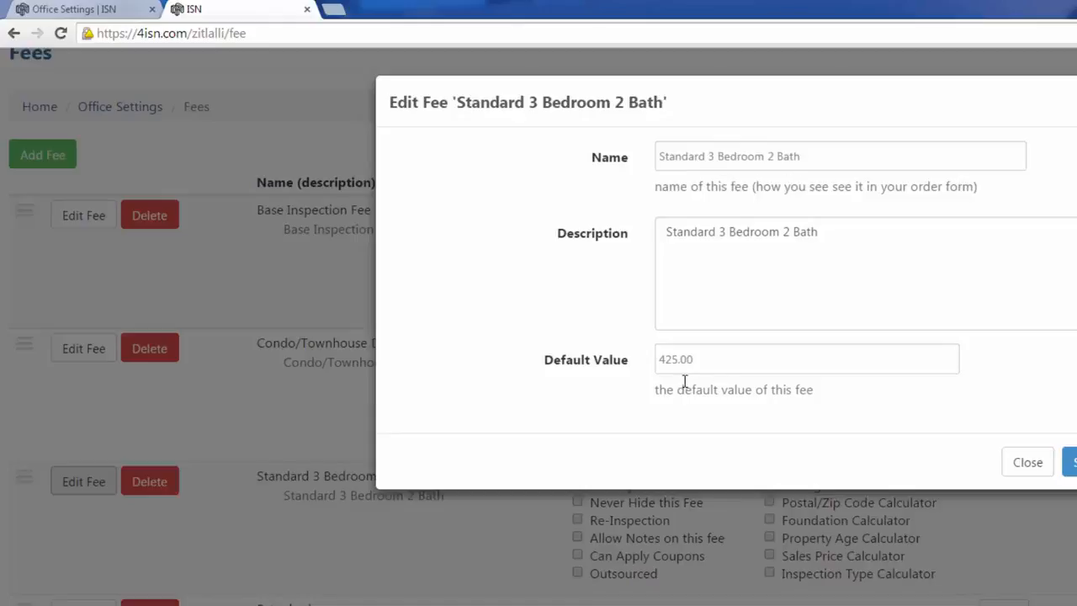
click(1032, 469)
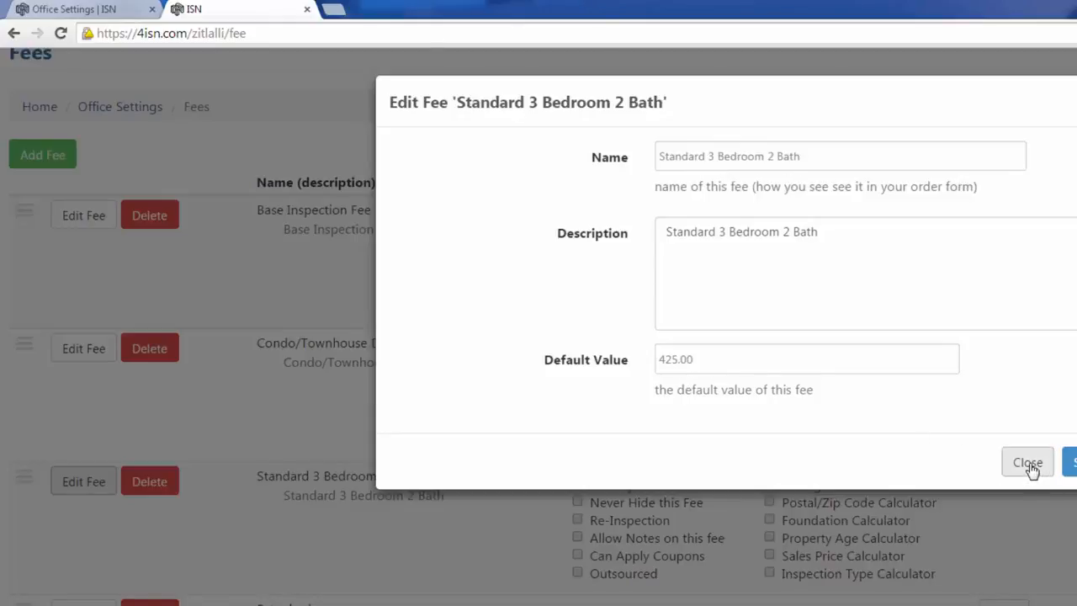
Review the fee list from the extra bedroom and bathroom fees through the termite, radon, mold and pool fees.
scroll(940, 524, down, 1)
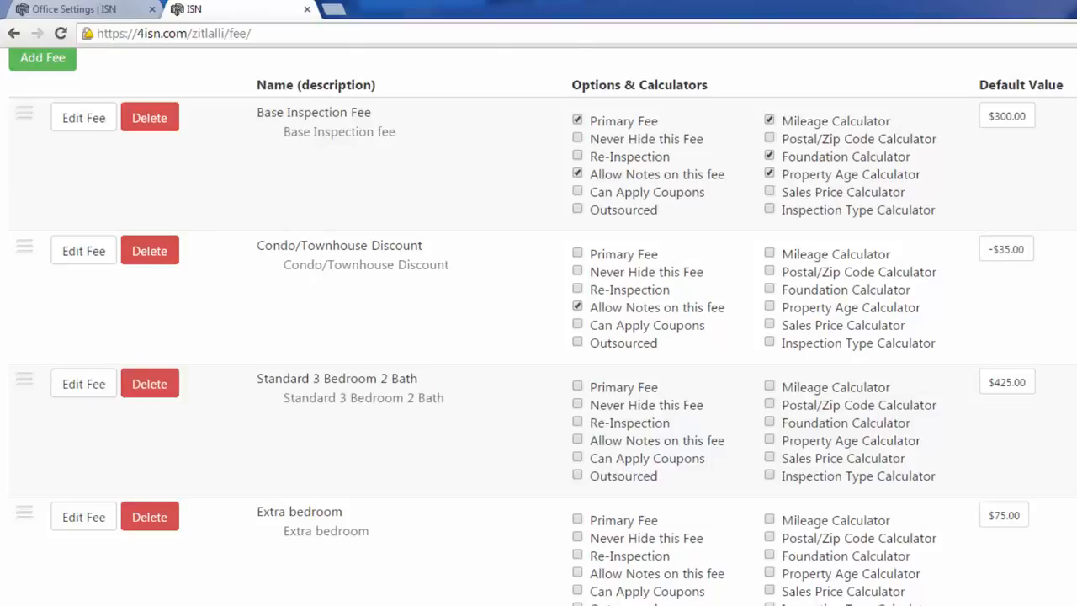
scroll(538, 328, down, 2)
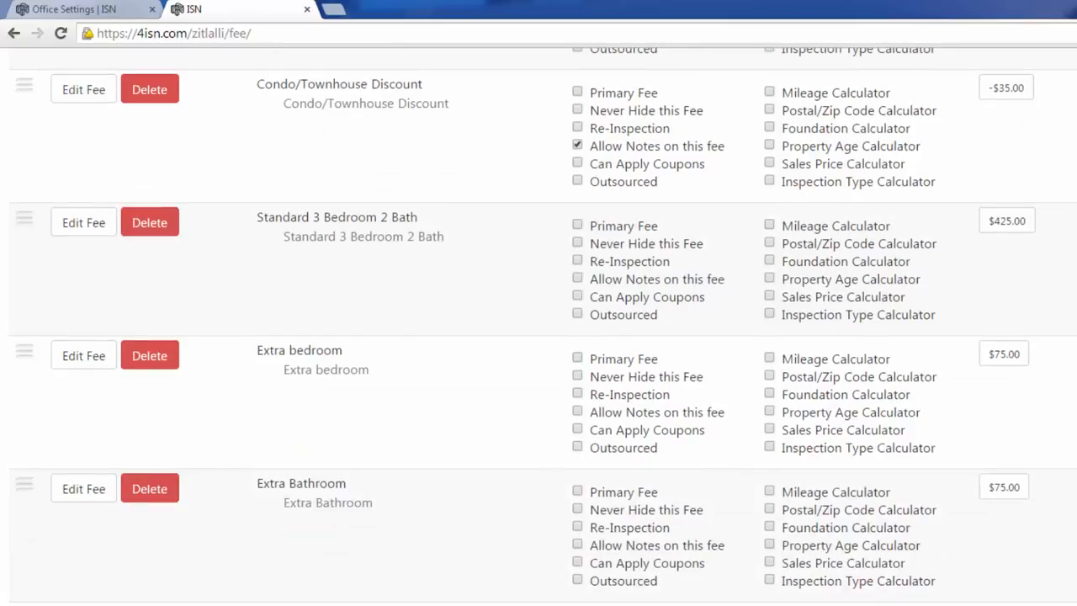
scroll(539, 329, down, 2)
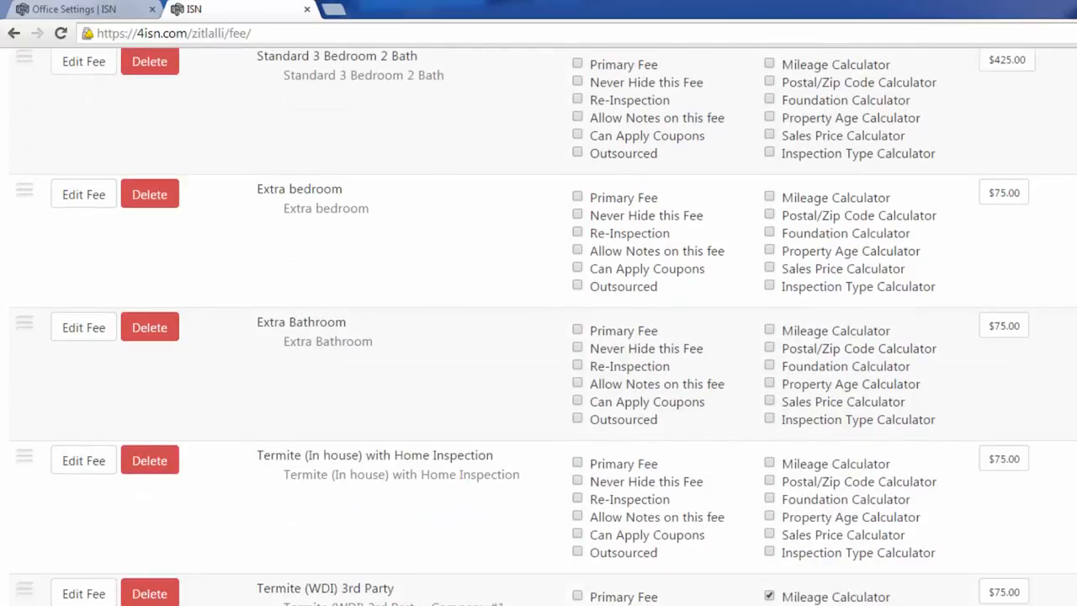
scroll(538, 328, down, 1)
scroll(679, 592, down, 1)
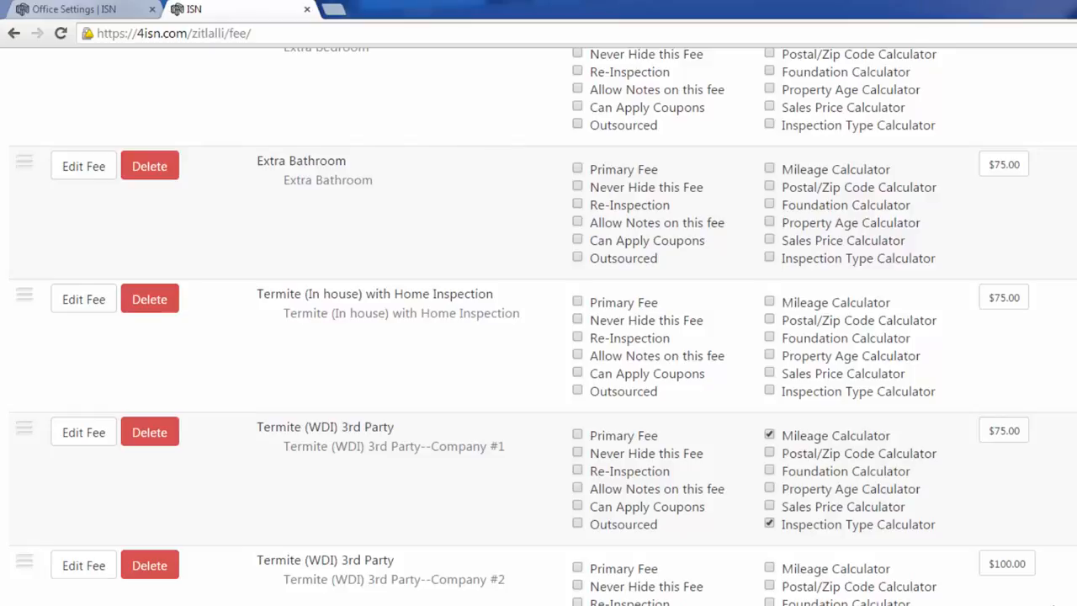
scroll(542, 326, down, 2)
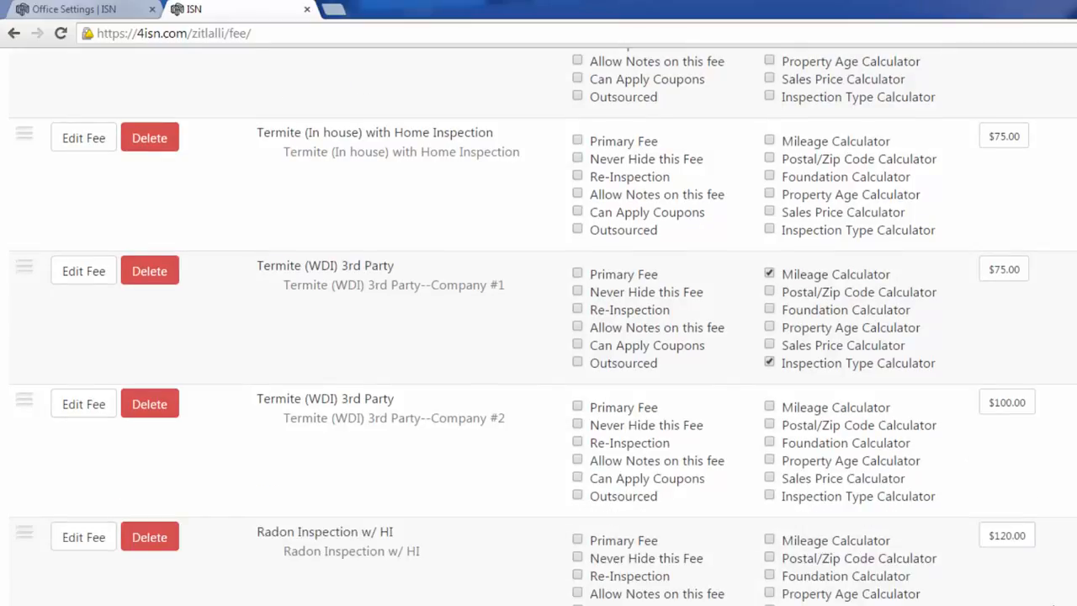
scroll(543, 326, down, 4)
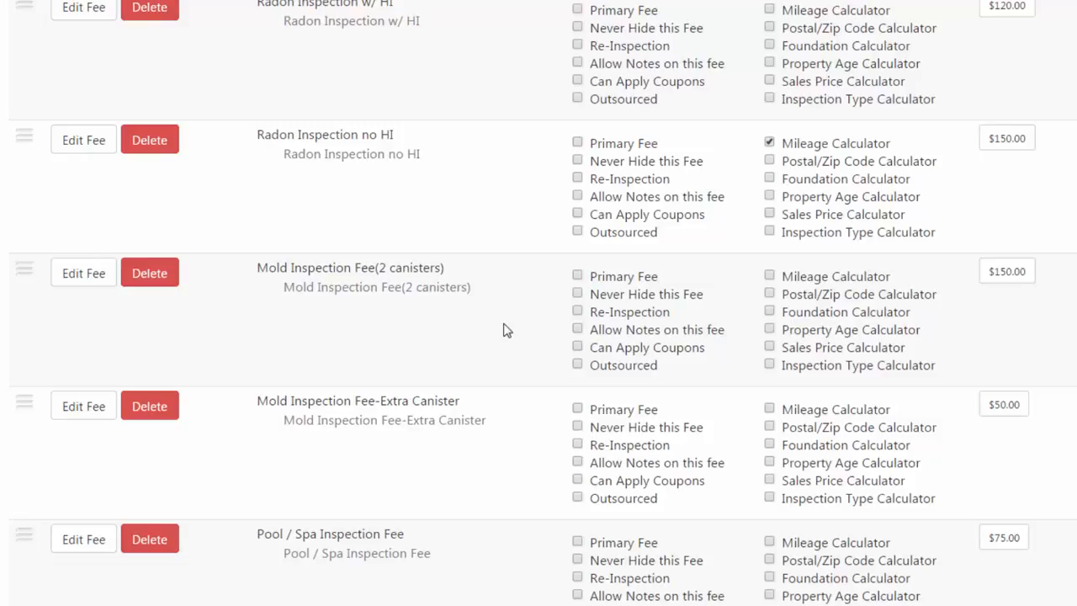
scroll(504, 368, up, 10)
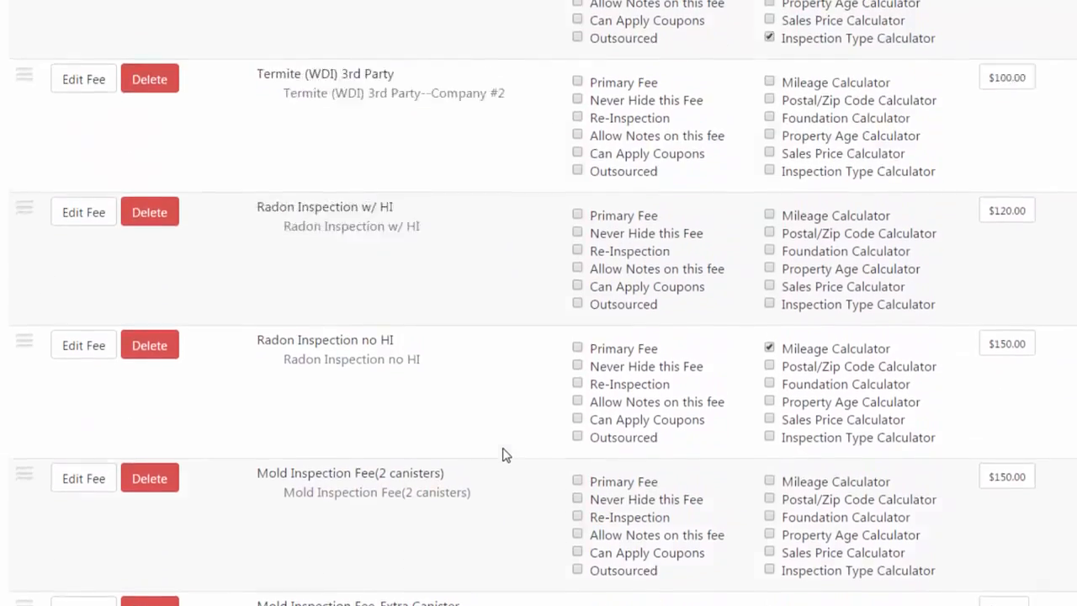
Start a new inspection order and view its Fees section.
scroll(502, 492, up, 3)
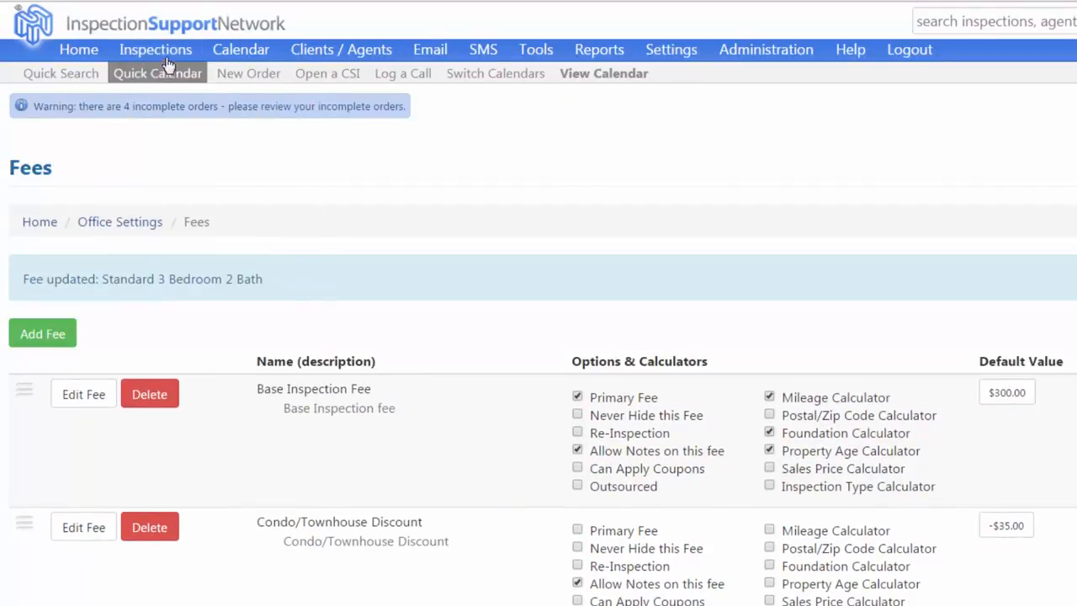
mouse_move(166, 59)
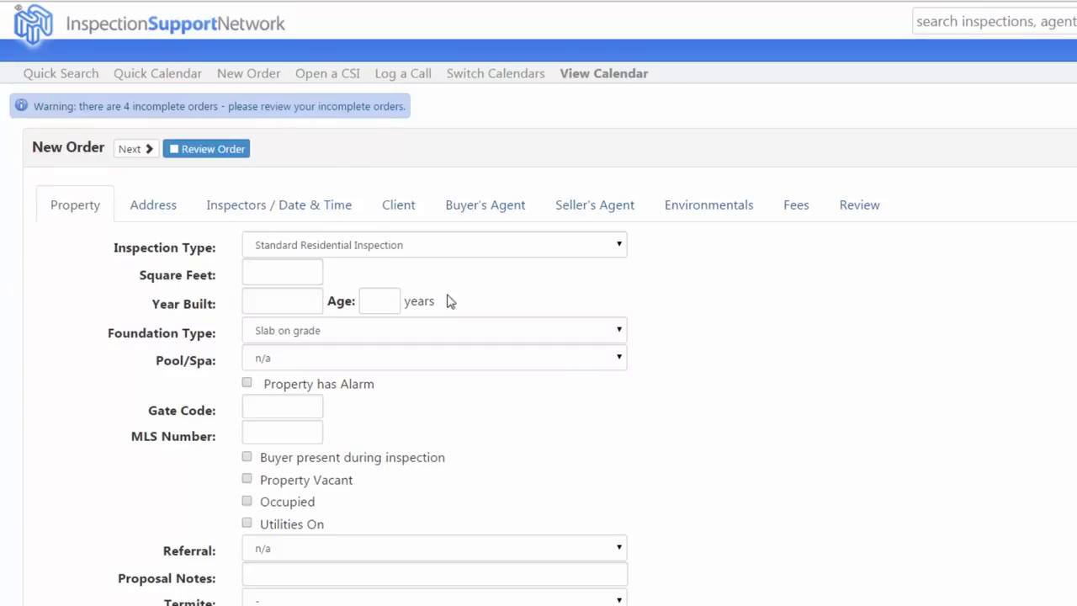
click(796, 207)
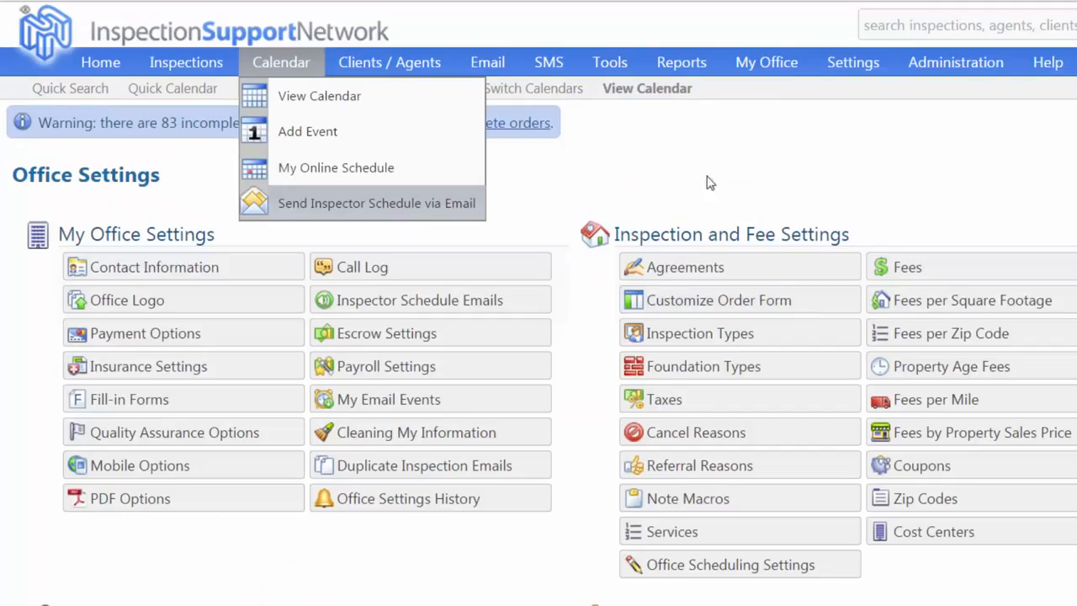
Go to the office settings and view the Fees by Property Sales Price page.
mouse_move(850, 70)
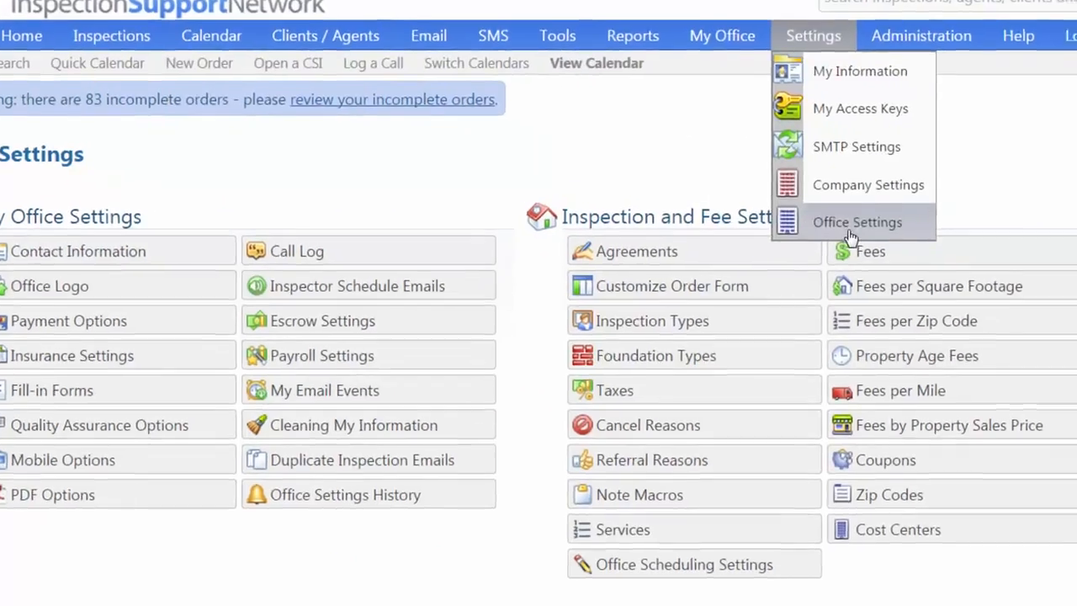
click(875, 239)
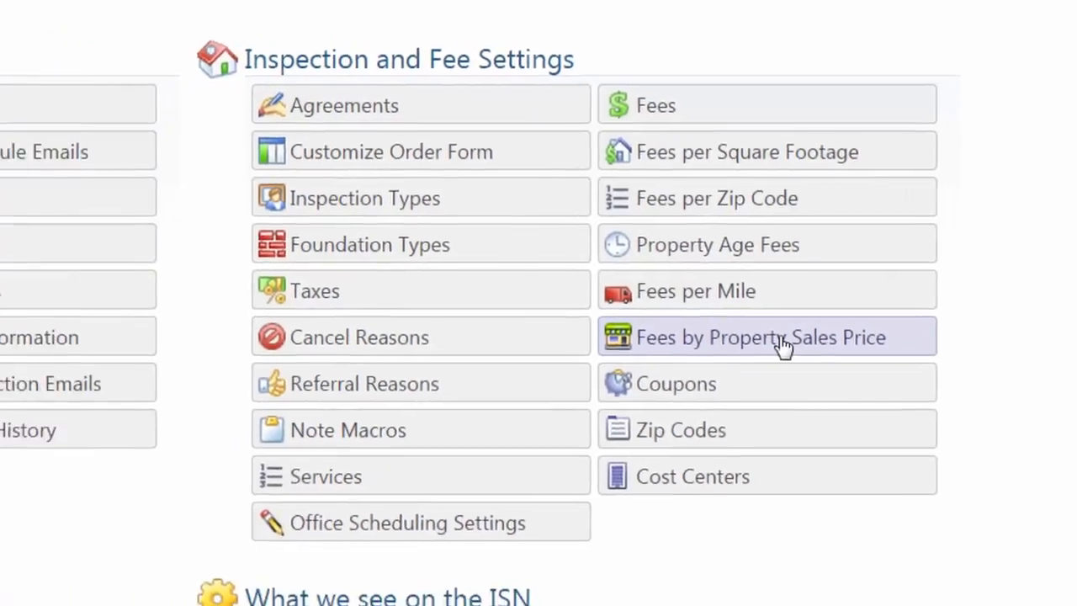
click(656, 363)
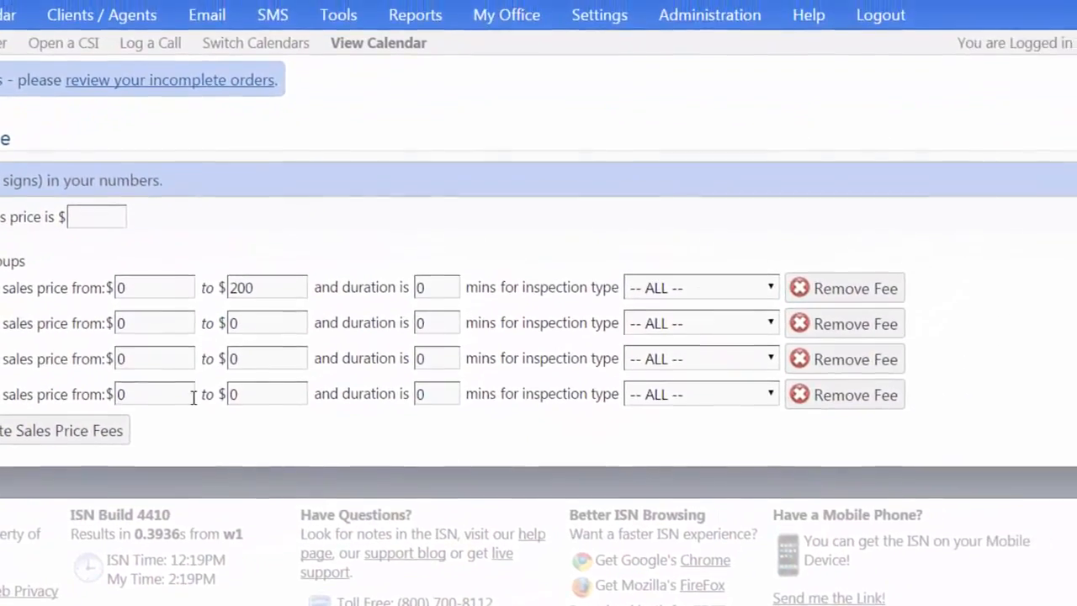
Return to the office settings and show the support contact options.
mouse_move(612, 20)
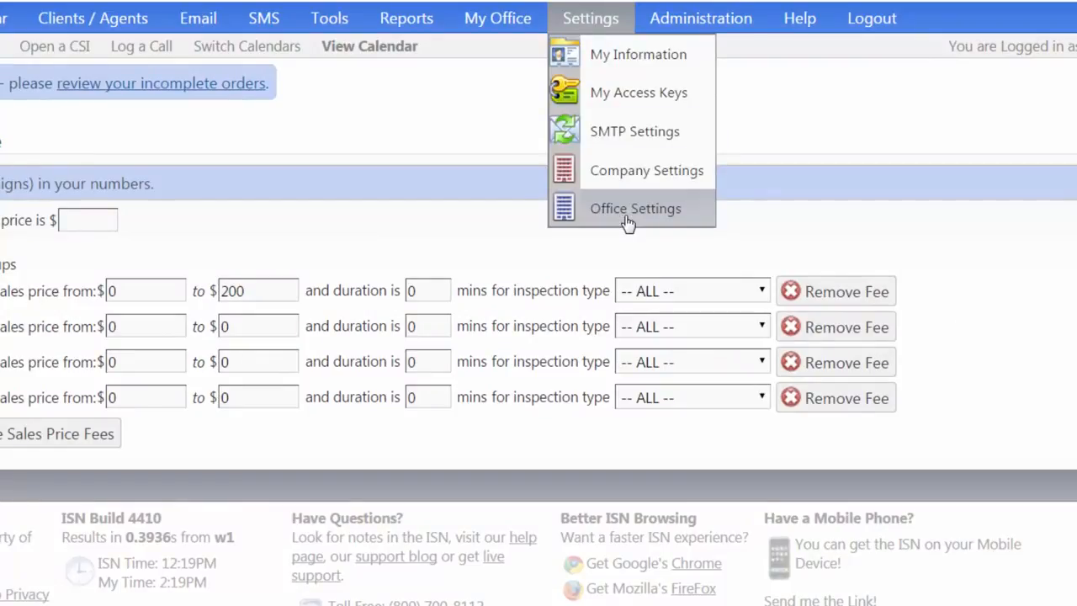
click(622, 211)
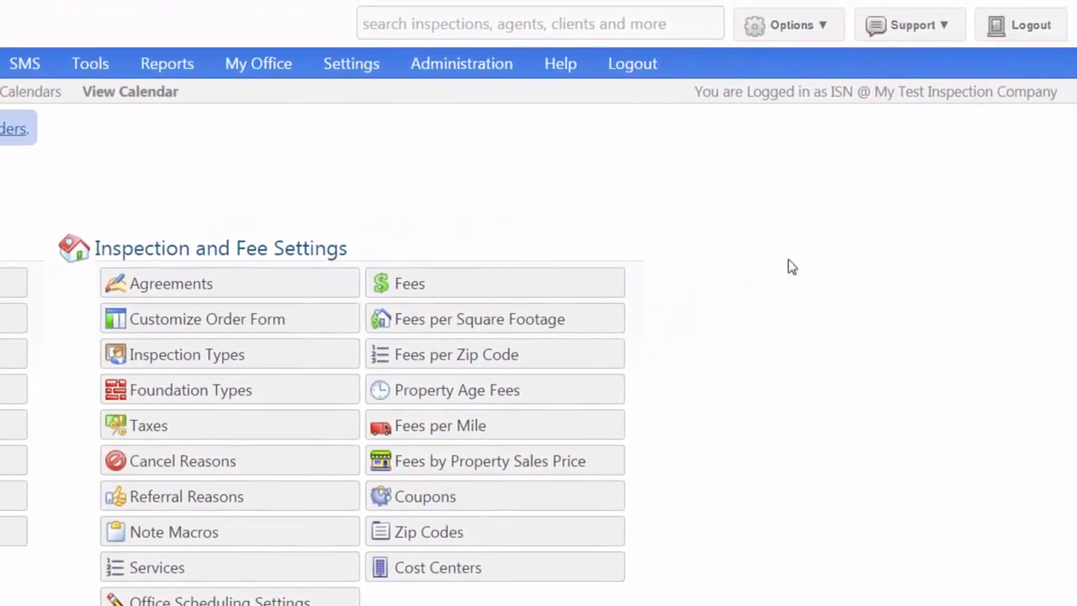
click(946, 26)
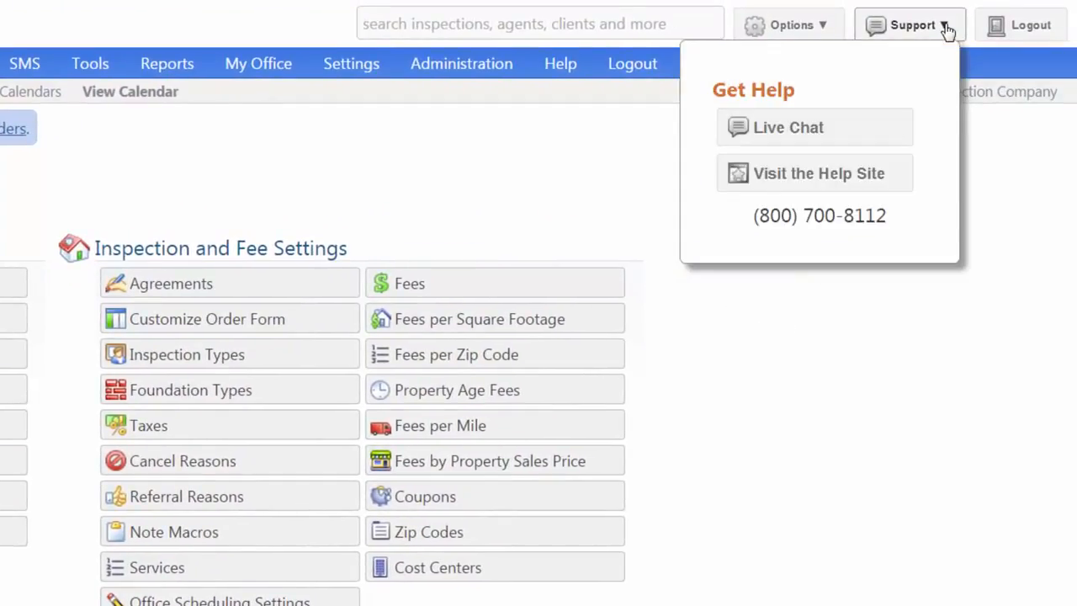